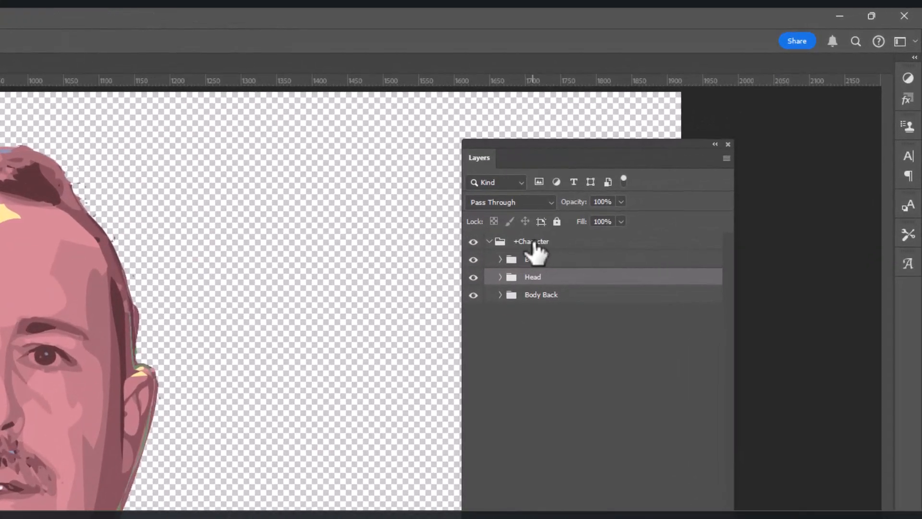
Step: Examine the Body Back and Body groups inside +Character one at a time, with the Head group hidden
click(725, 127)
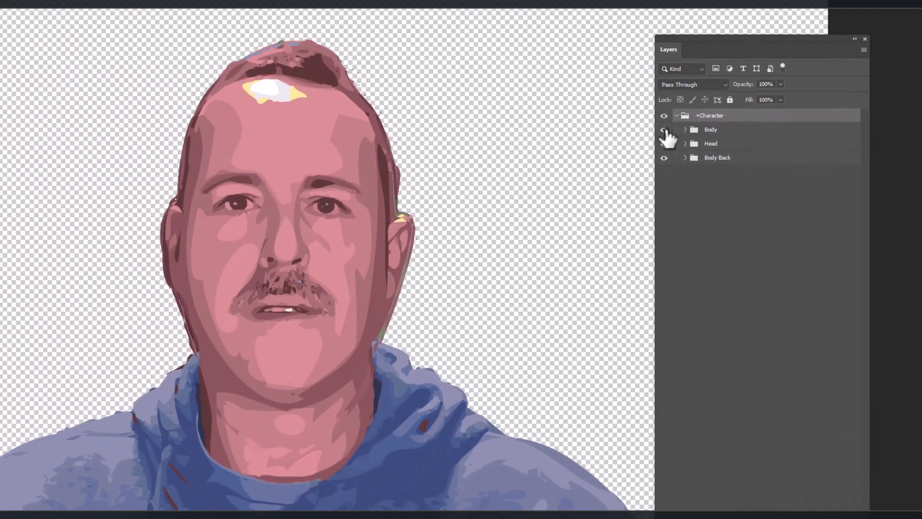
drag(473, 260, 472, 277)
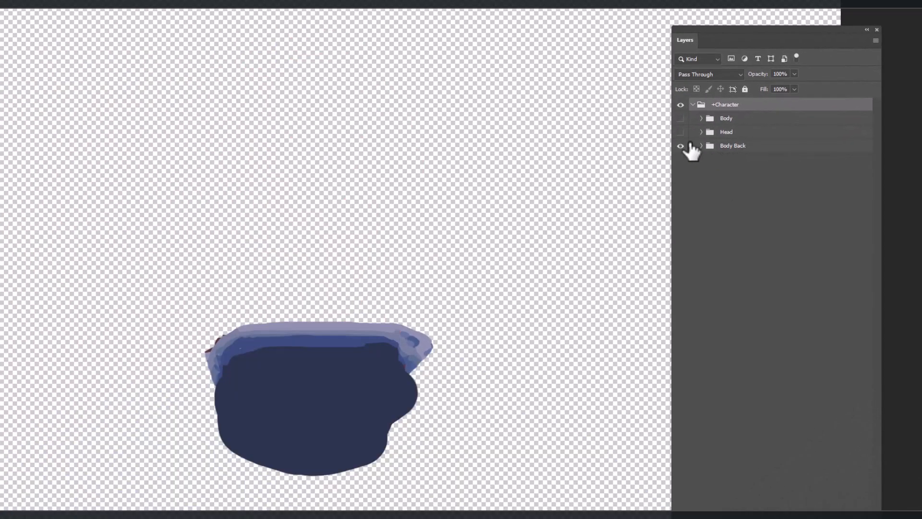
click(681, 146)
click(680, 118)
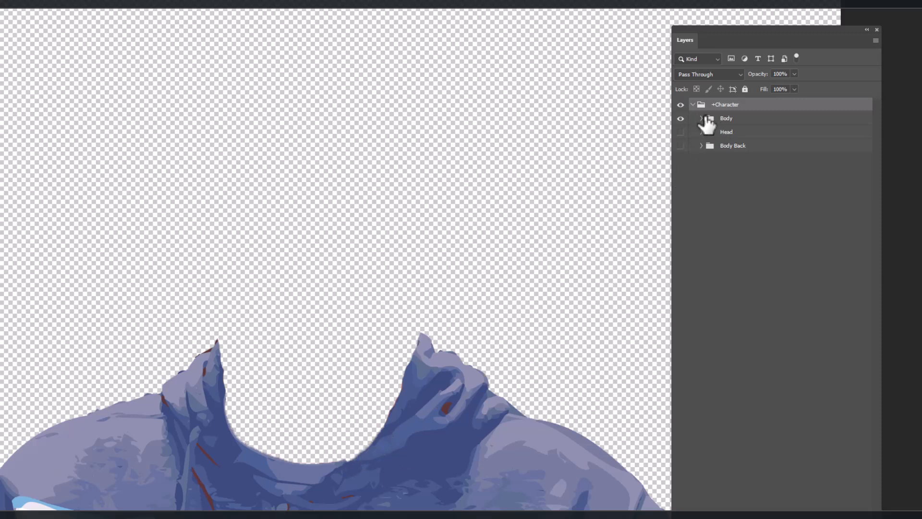
Step: Examine how the Body Front layer and the Body Back group fit together, and restore the visibility of the Head group
click(702, 118)
click(746, 134)
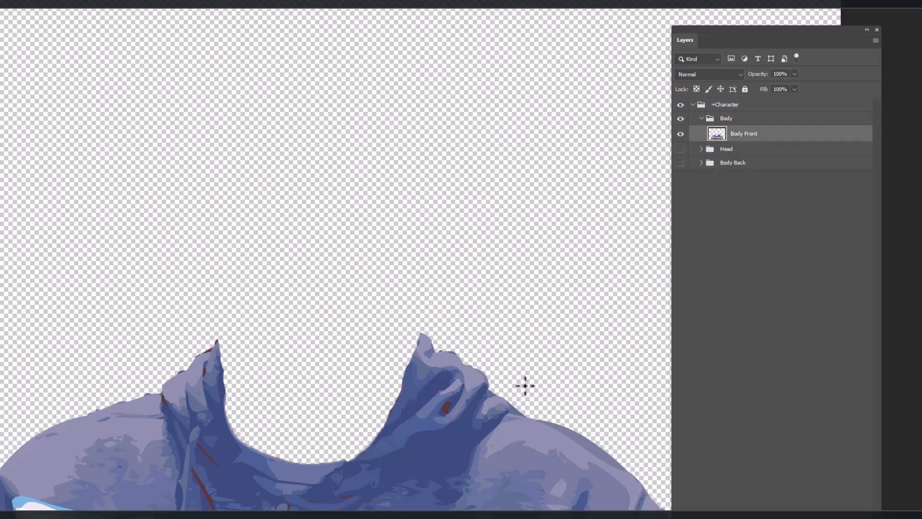
click(680, 133)
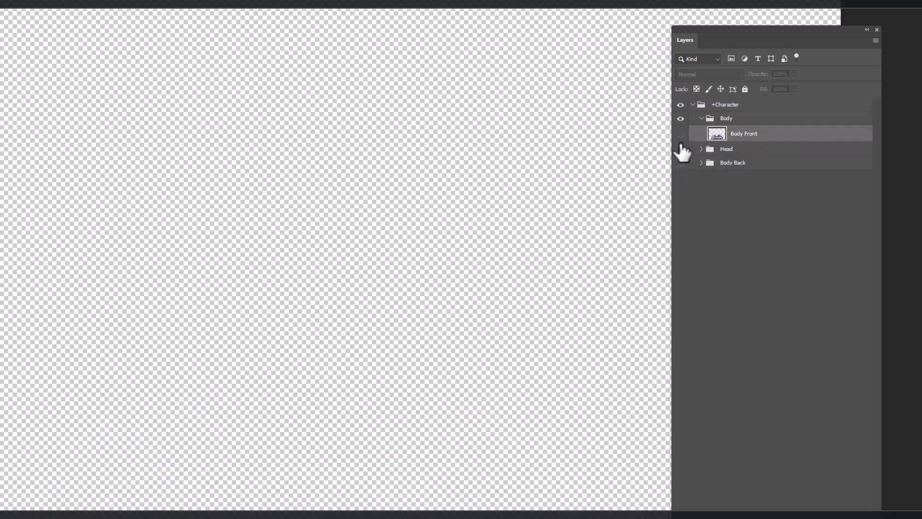
click(680, 162)
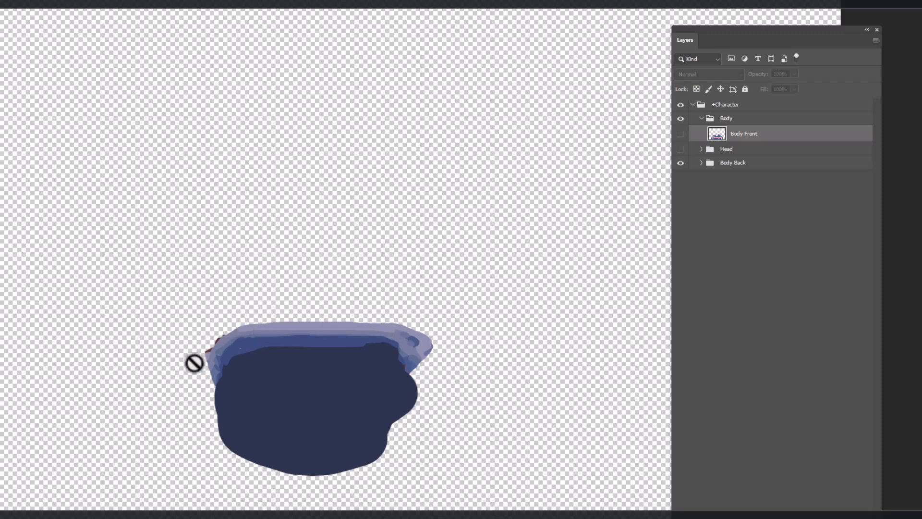
click(680, 134)
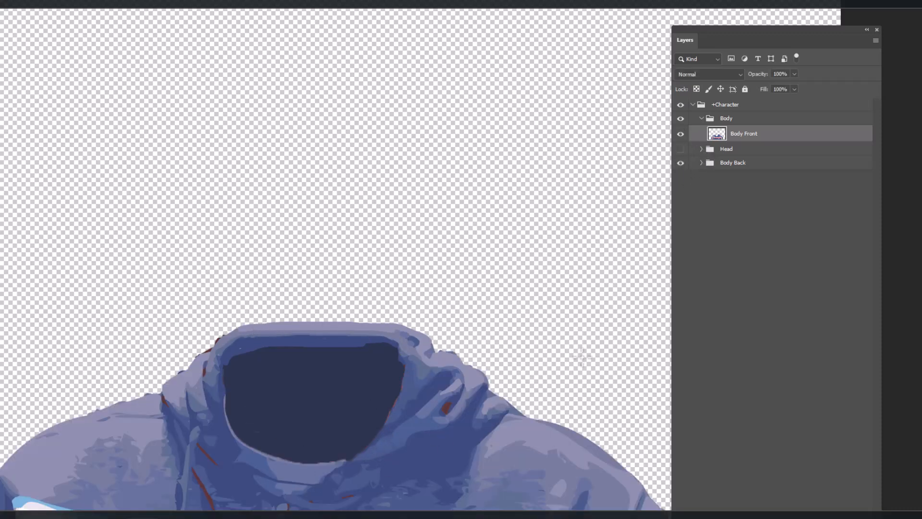
click(680, 149)
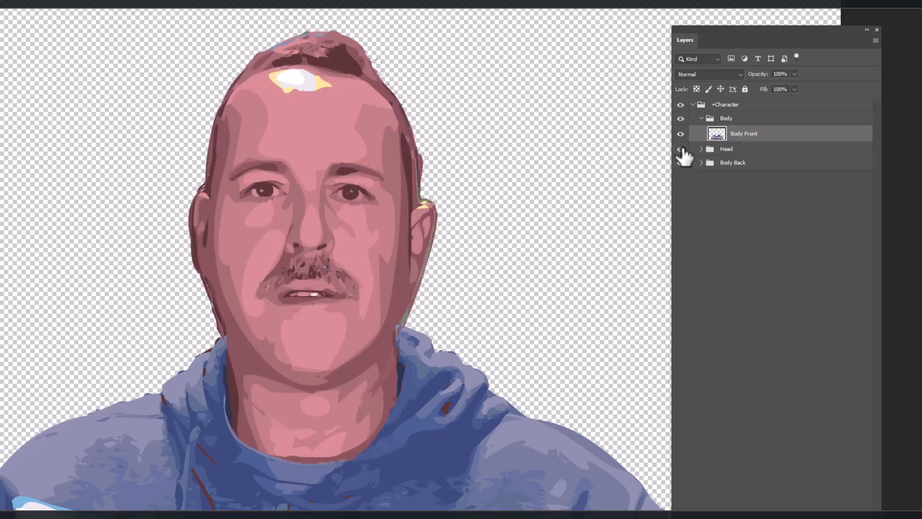
click(701, 118)
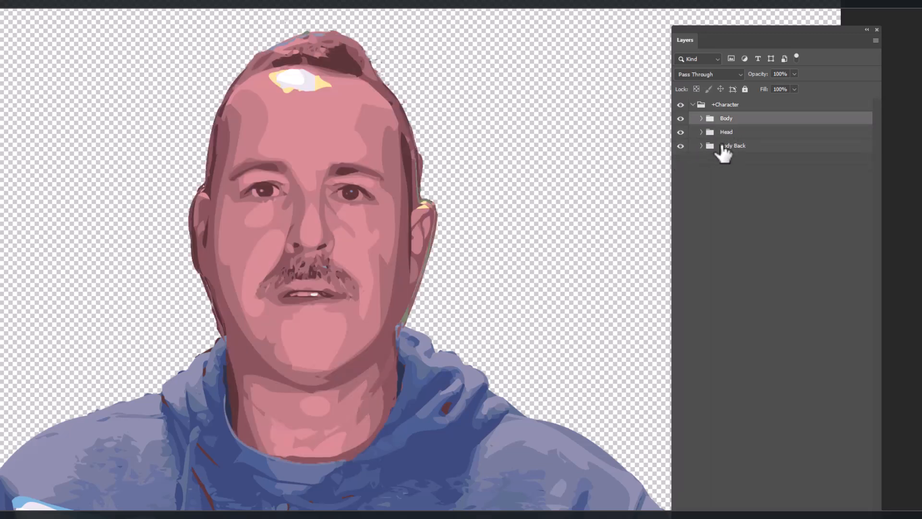
Step: Hide every eyebrow, eye, nose and mouth element of the +face group inside Head, leaving only the faceBG layer visible
click(701, 132)
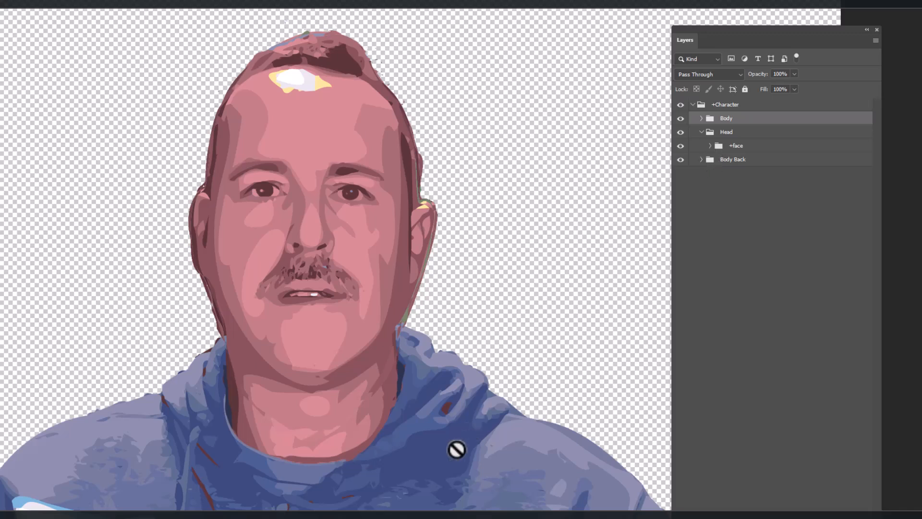
click(709, 146)
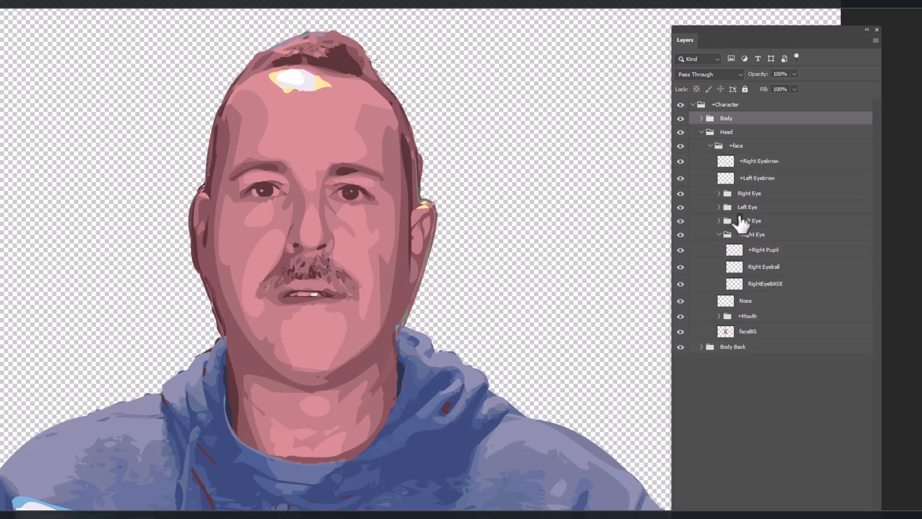
drag(680, 161, 680, 331)
click(680, 331)
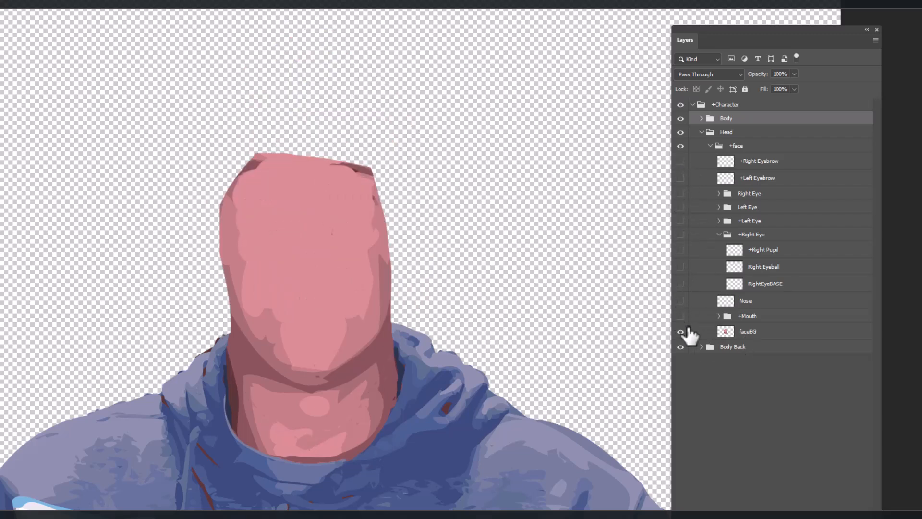
click(768, 330)
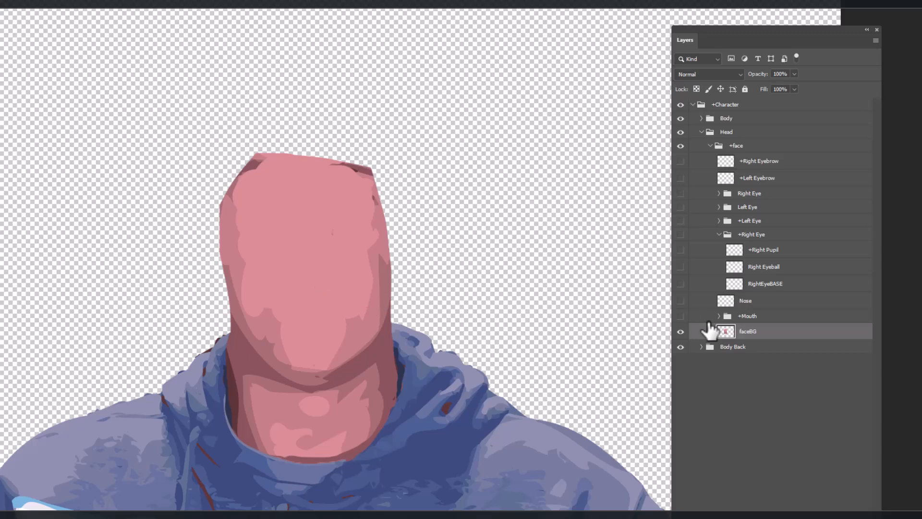
Step: Show the +Mouth group over faceBG and expand it to list its mouth shape layers
click(680, 330)
click(680, 316)
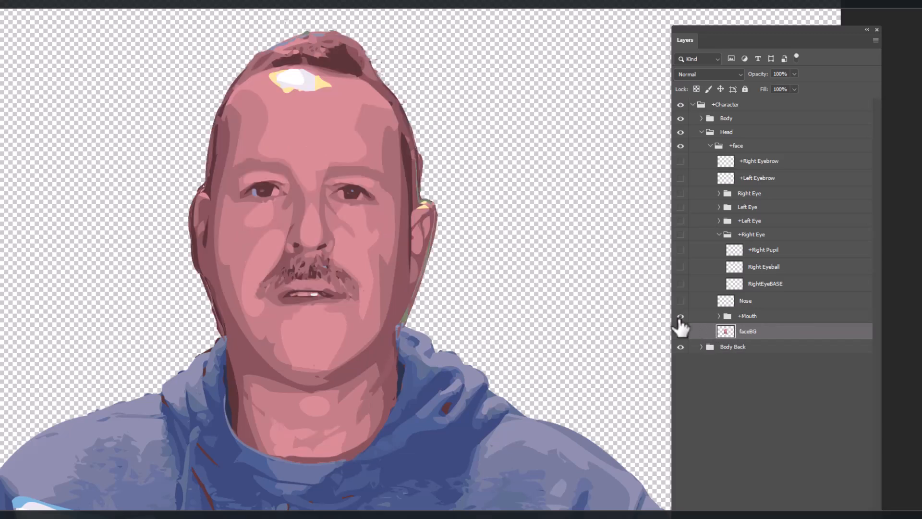
click(680, 316)
click(679, 316)
click(720, 316)
scroll(778, 326, down, 3)
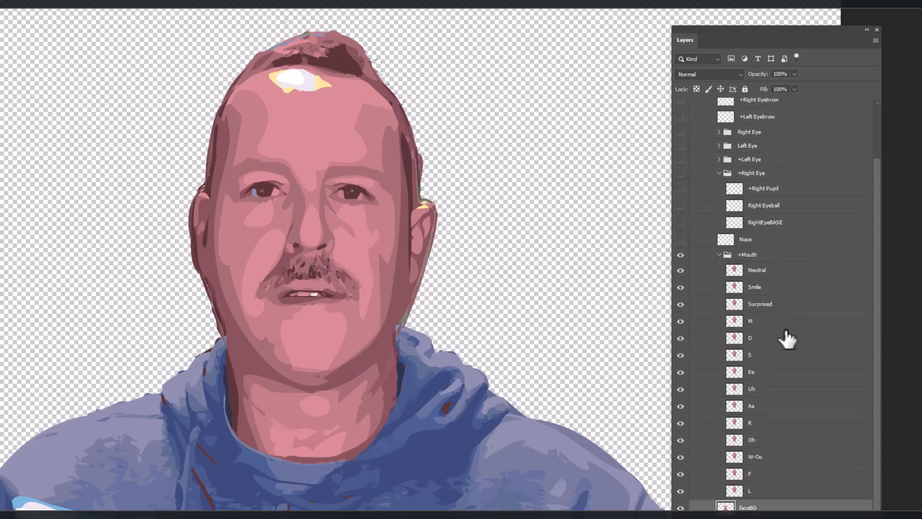
Step: Hide the mouth shape layers from Neutral to Uh to reveal the Aa mouth shape
drag(680, 269, 677, 490)
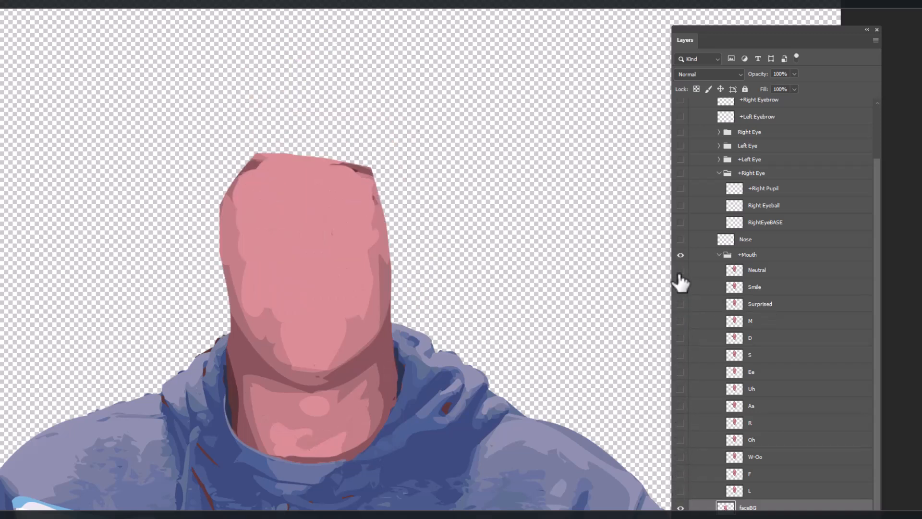
drag(681, 277, 683, 494)
drag(681, 287, 684, 395)
click(680, 304)
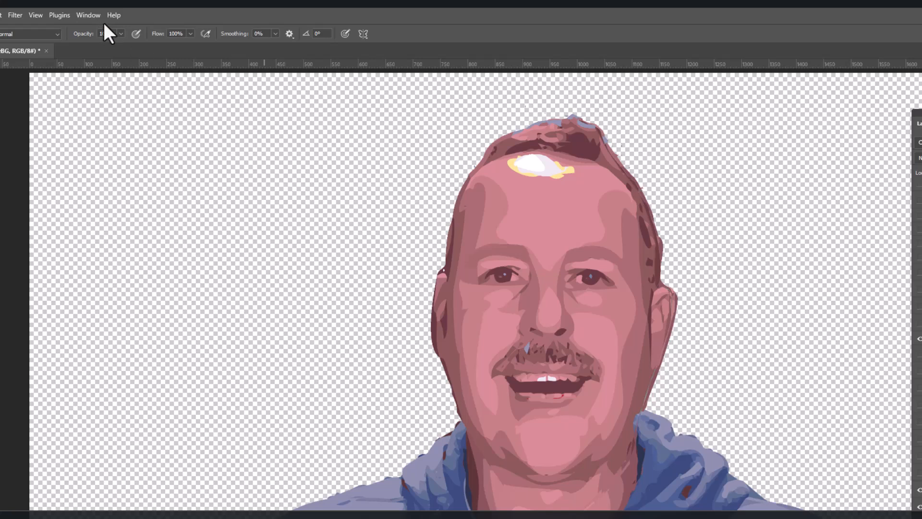
Step: Place two horizontal guides across the face, one just above and one just below the pupils
click(88, 15)
mouse_move(33, 16)
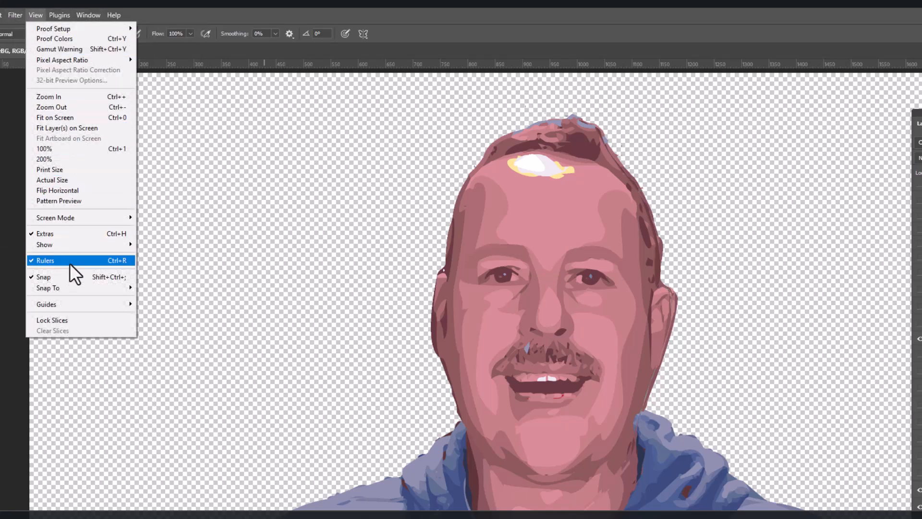
click(545, 66)
drag(544, 65, 583, 269)
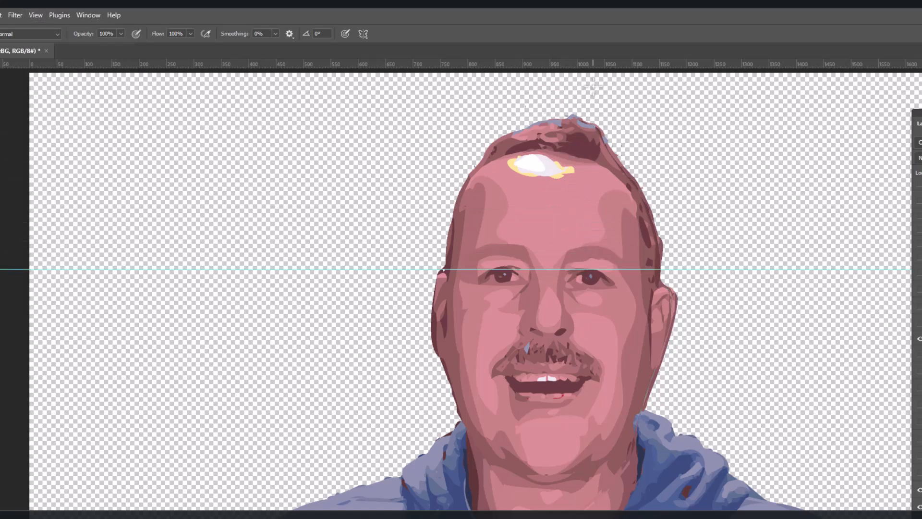
drag(599, 66, 612, 282)
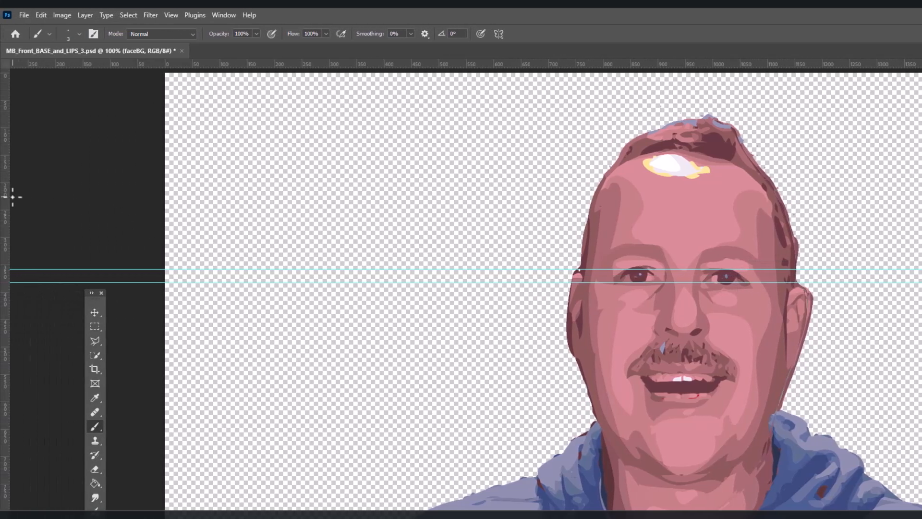
Step: Place four vertical guides, one on each side of both pupils
drag(4, 210, 628, 211)
drag(6, 209, 646, 253)
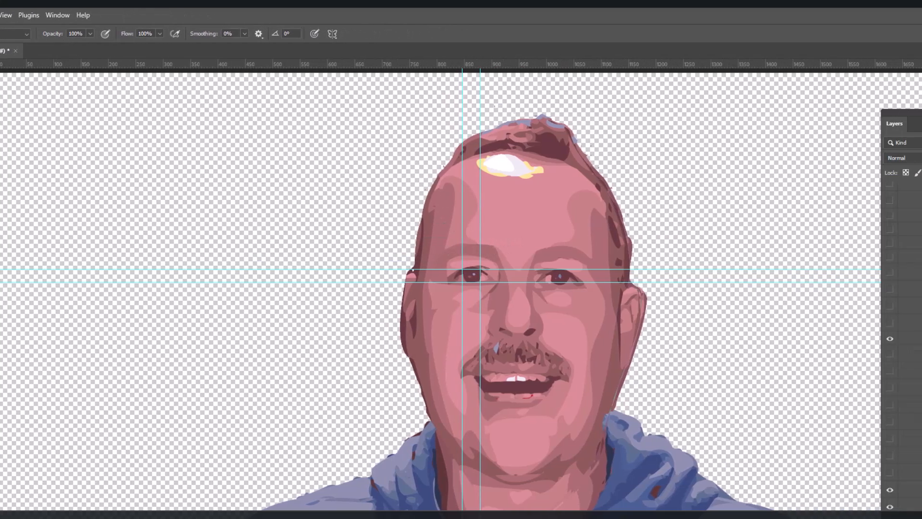
drag(4, 185, 716, 254)
drag(452, 254, 451, 253)
drag(5, 253, 469, 268)
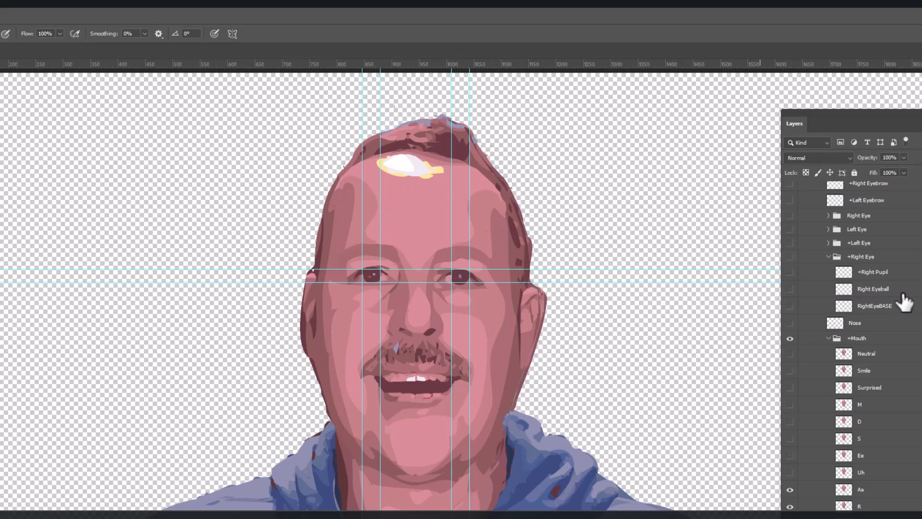
Step: Show the mouth shape layers from Neutral to Uh again and hide the Aa and R layers
drag(789, 473, 790, 356)
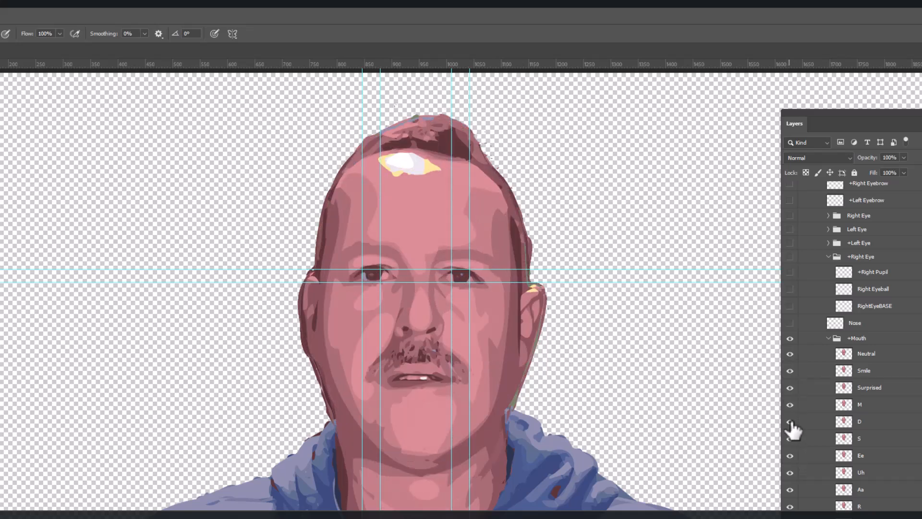
click(790, 490)
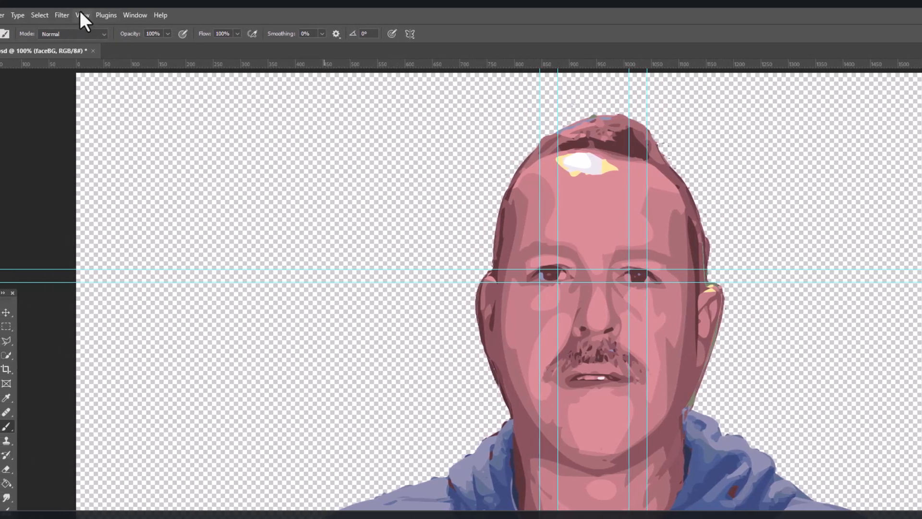
Step: Clear all guides from the canvas
click(82, 15)
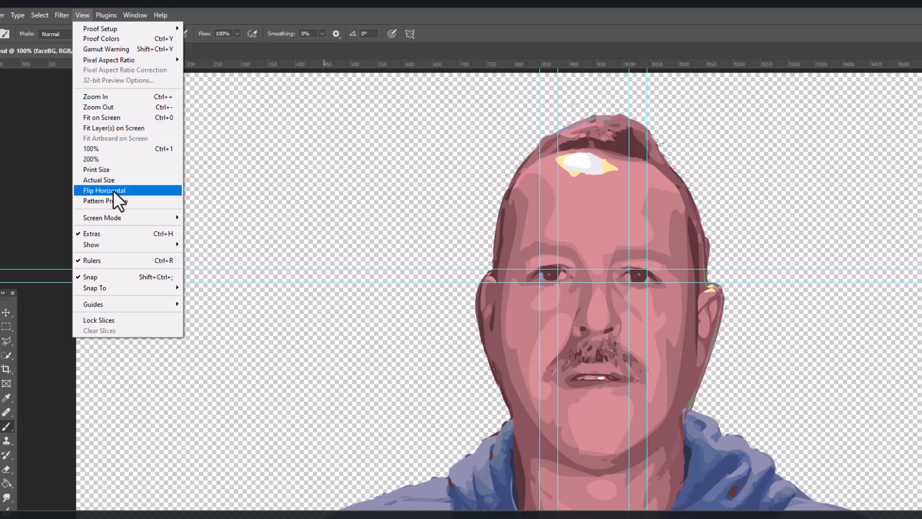
mouse_move(128, 304)
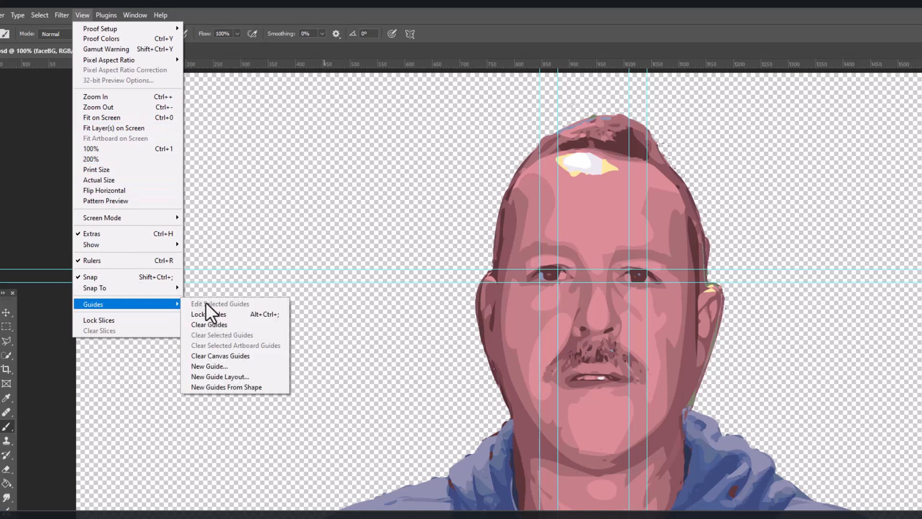
click(233, 314)
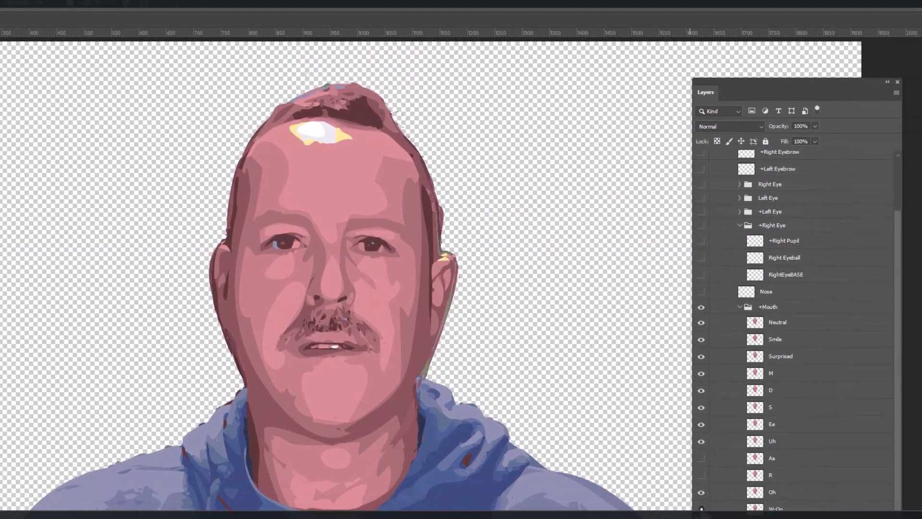
Step: Collapse and hide the +Mouth group, and show the RightEyeBASE layer of +Right Eye over faceBG
click(738, 307)
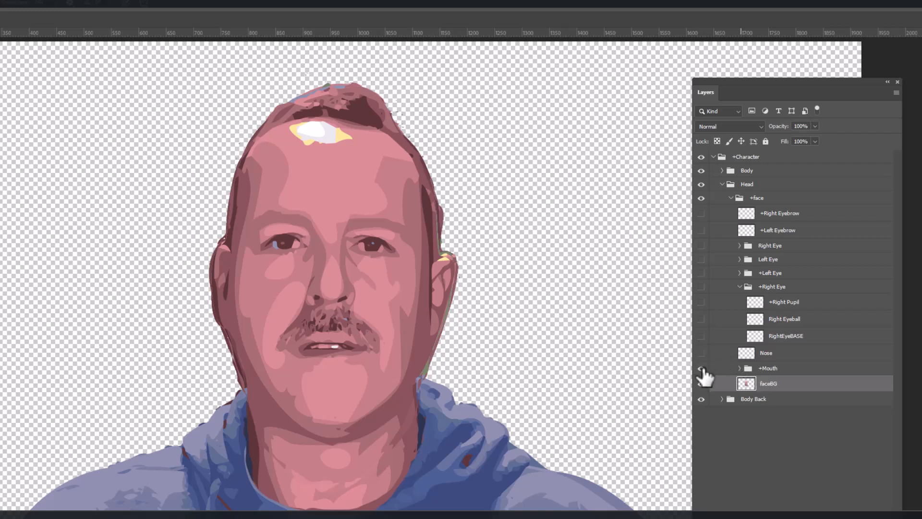
click(701, 381)
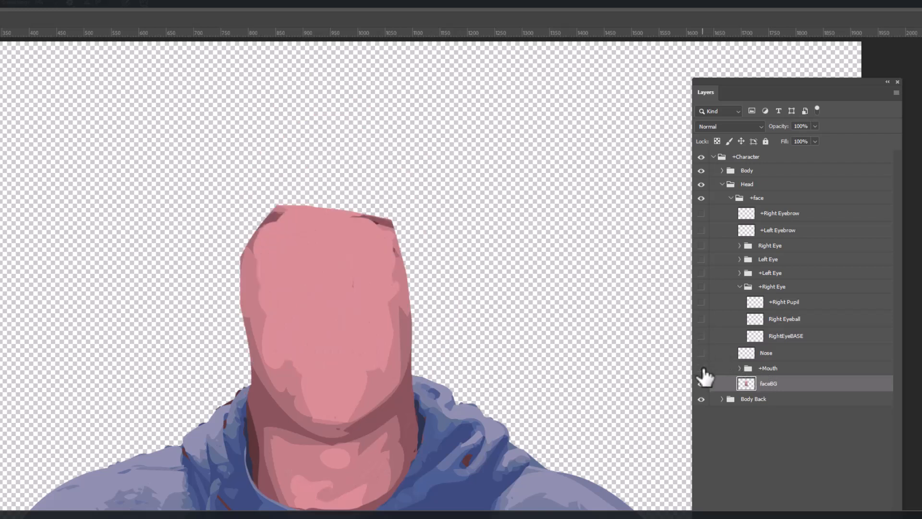
click(700, 336)
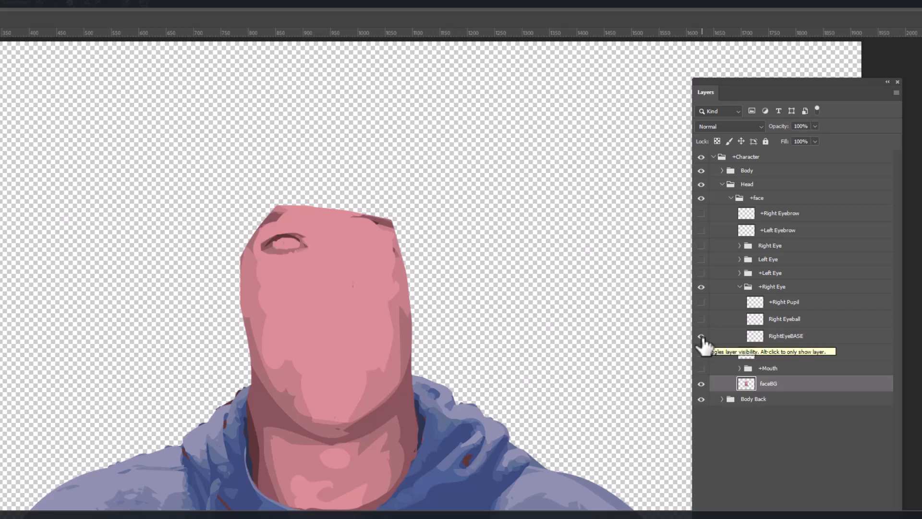
scroll(273, 247, up, 5)
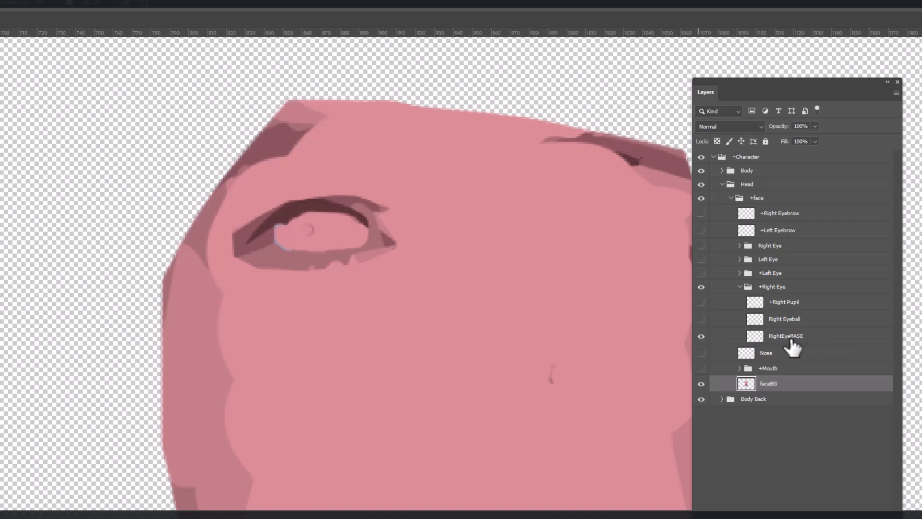
Step: Show the Right Eyeball layer in place of RightEyeBASE and set its opacity to 100%
click(701, 319)
click(773, 324)
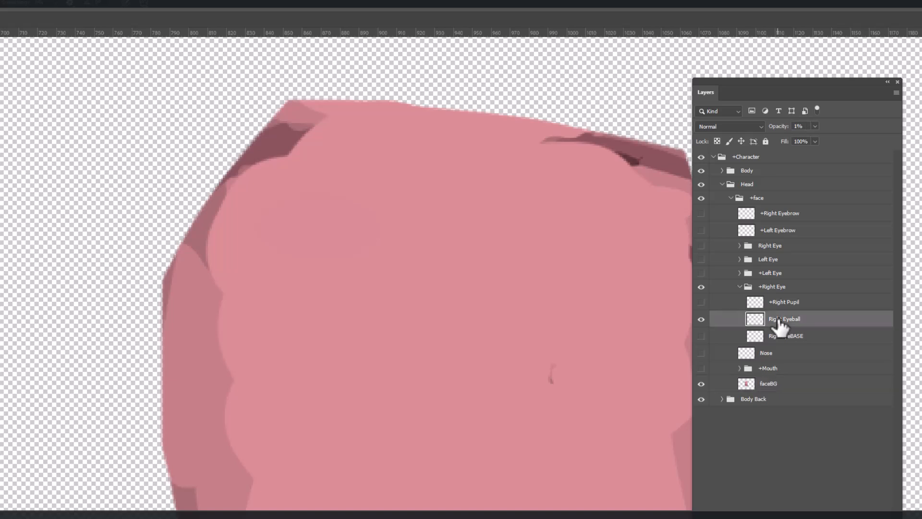
click(815, 126)
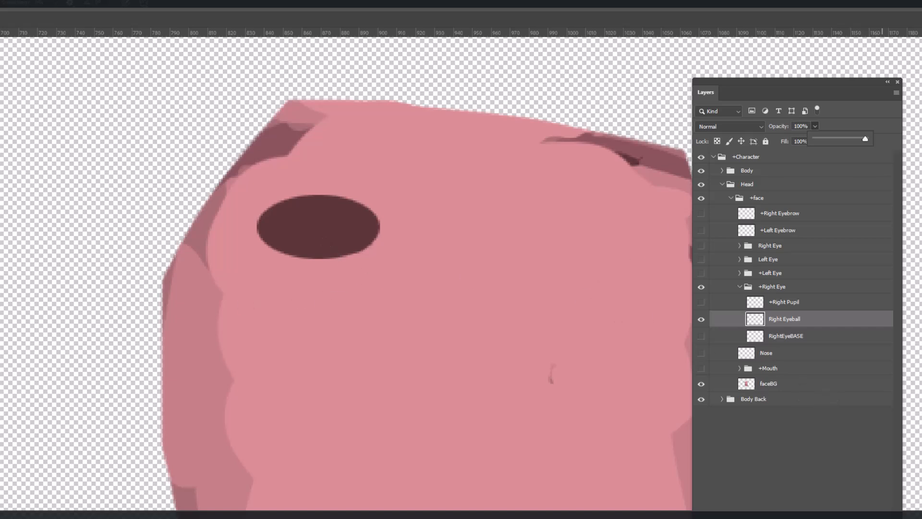
key(Return)
Step: Fill the Right Eyeball ellipse with light blue and show the +Right Pupil layer on top of it
click(301, 229)
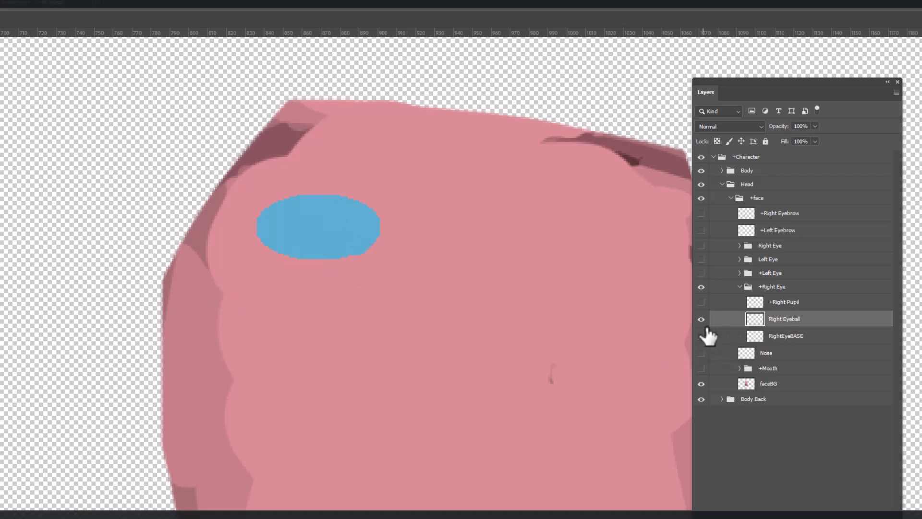
click(700, 302)
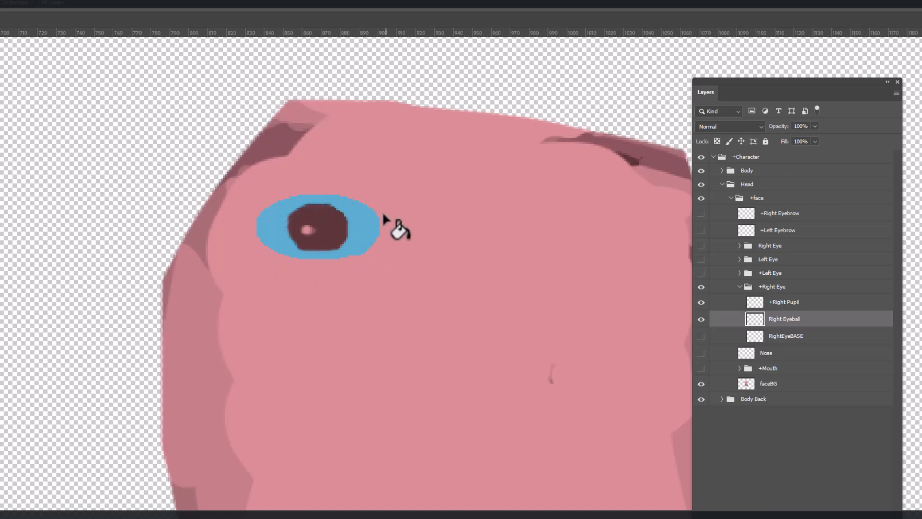
Step: Set the opacity of the Right Eyeball layer to 1%
key(v)
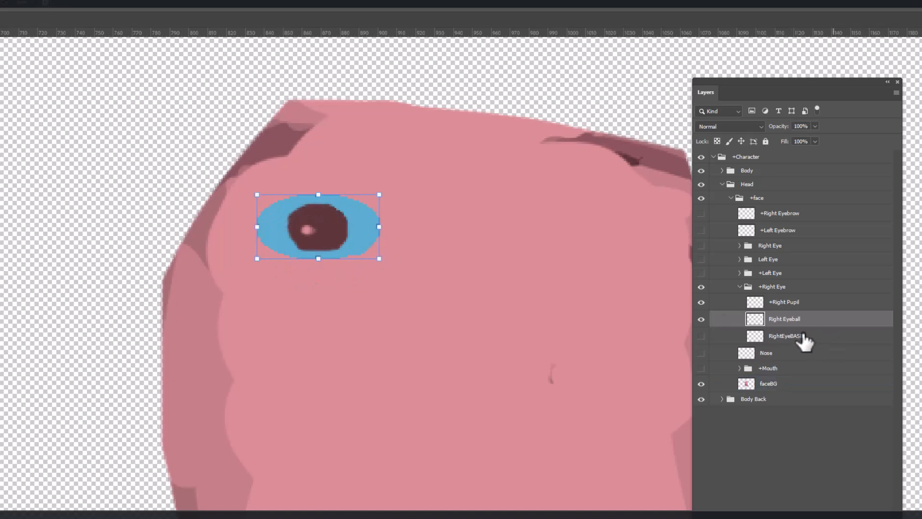
click(815, 127)
drag(767, 136, 770, 121)
text(1)
key(Return)
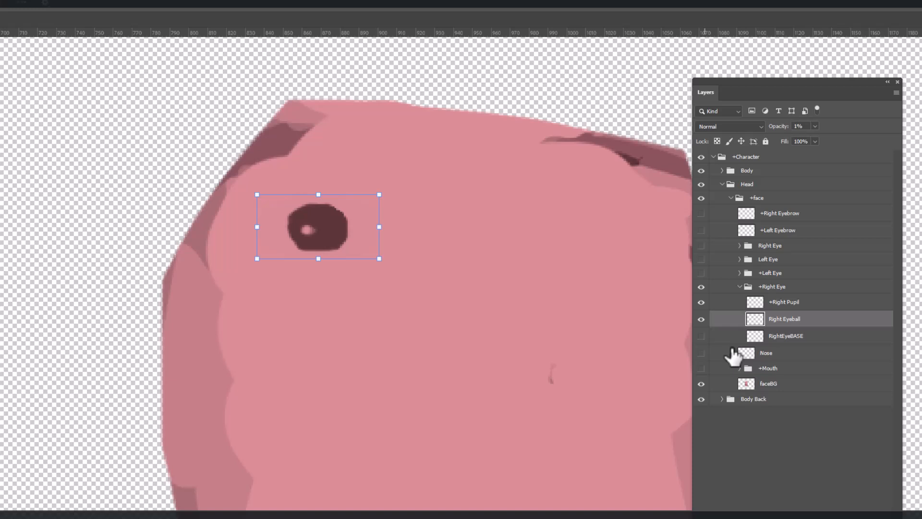
Step: Show the RightEyeBASE layer beneath the eyeball and pupil, keeping Right Eyeball as the active layer
click(701, 336)
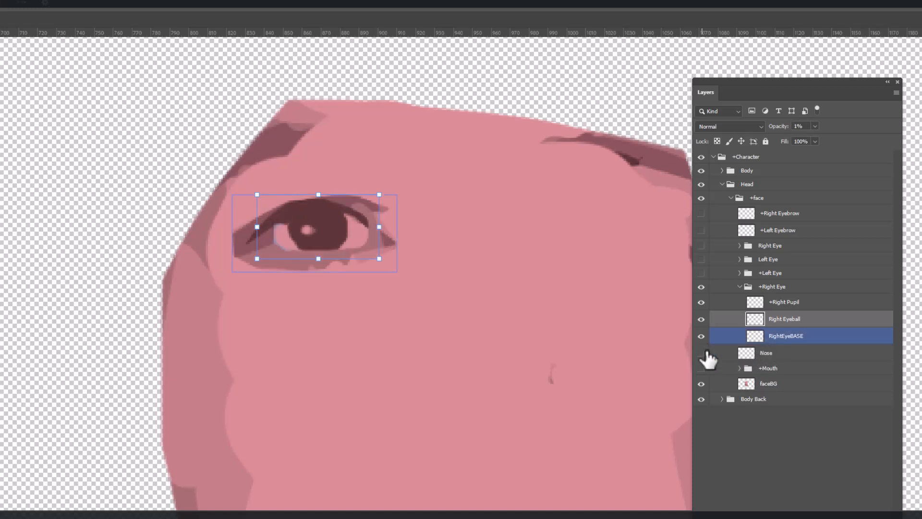
click(742, 338)
click(749, 384)
ctrl+click(759, 384)
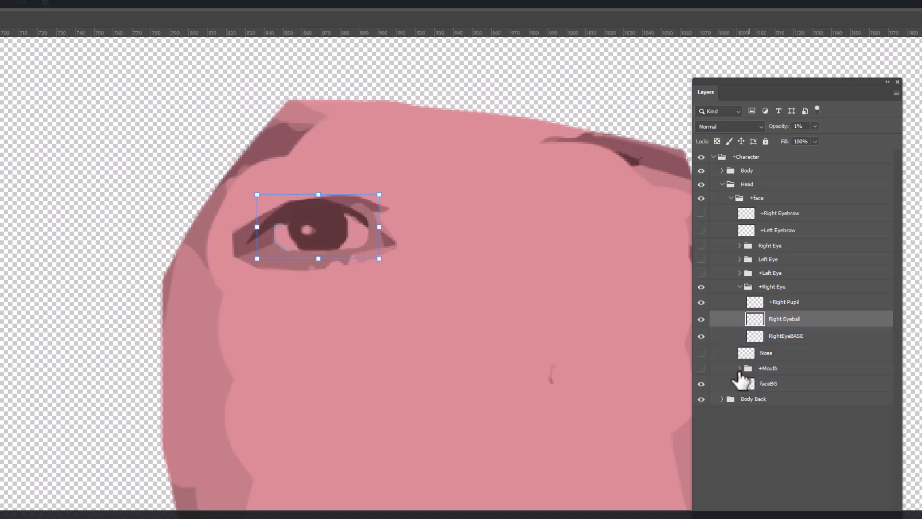
Step: Hide the +Right Eye group with all its layers, and expand and show the +Mouth group
click(740, 370)
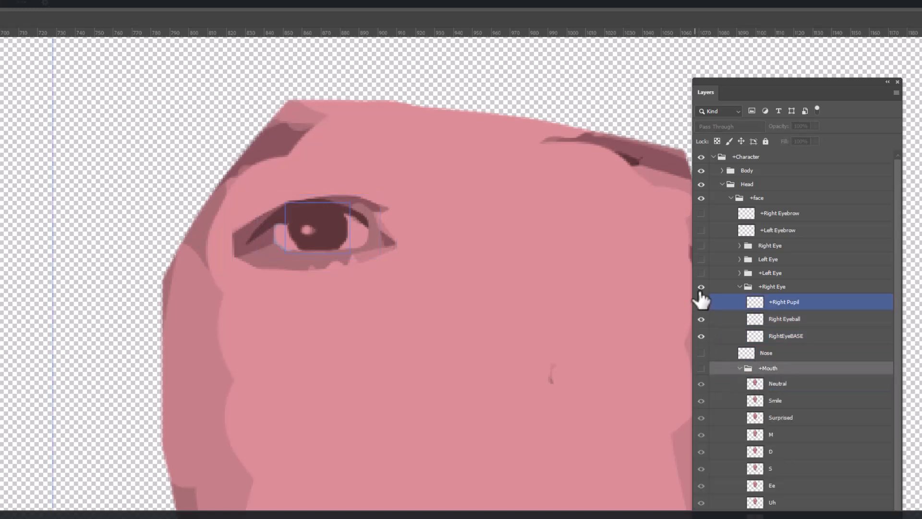
drag(700, 287, 706, 336)
click(725, 386)
click(701, 384)
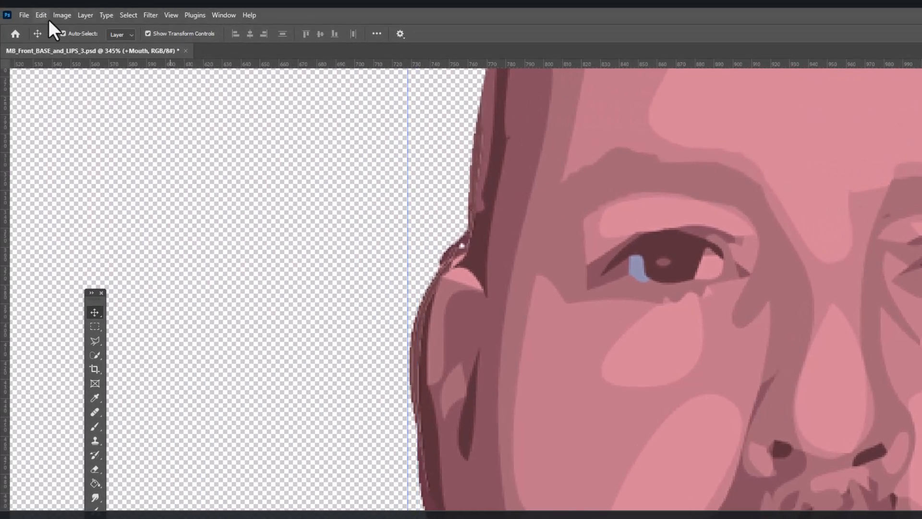
Step: Look through the Paste Special options without adding a new layer
click(42, 15)
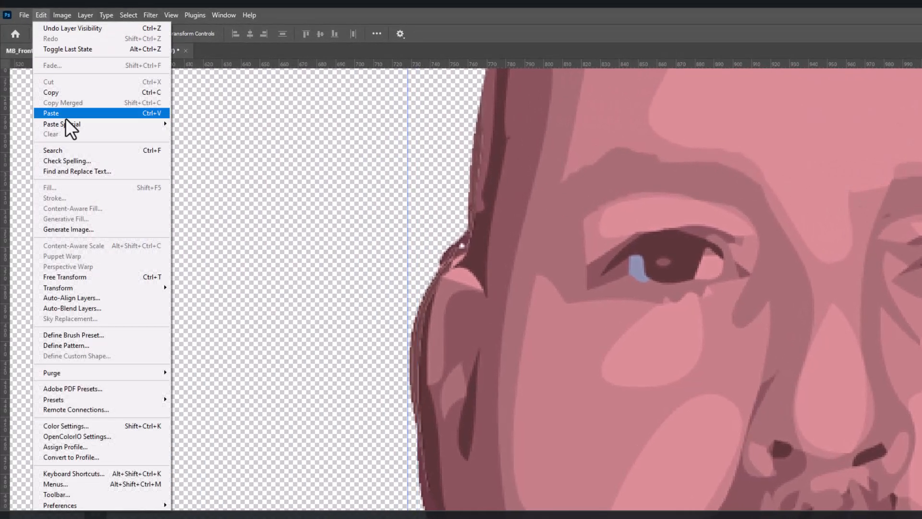
mouse_move(66, 125)
click(202, 136)
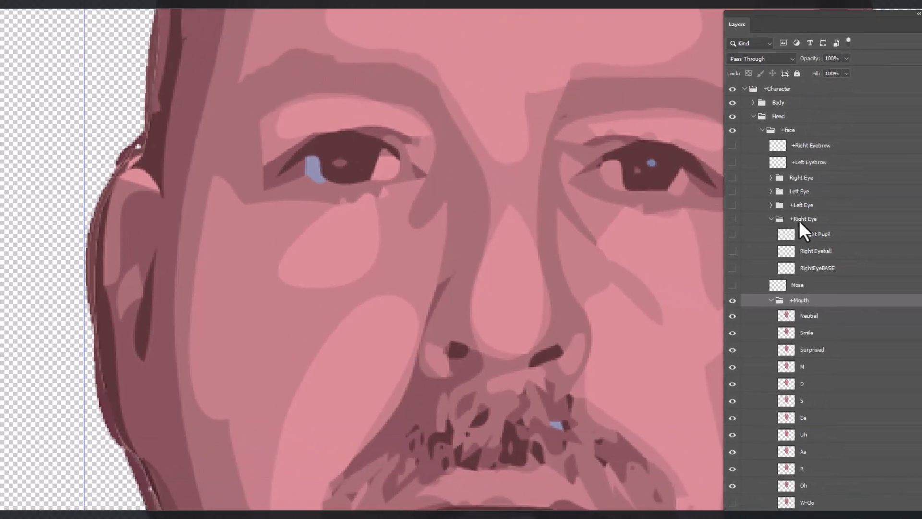
Step: Select and collapse the +Right Eye group, and collapse and hide the +Mouth group
click(800, 221)
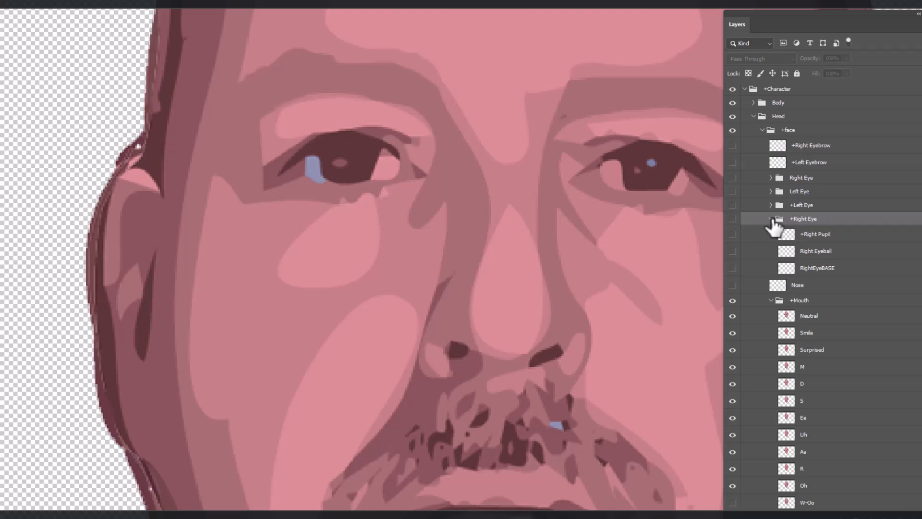
click(630, 217)
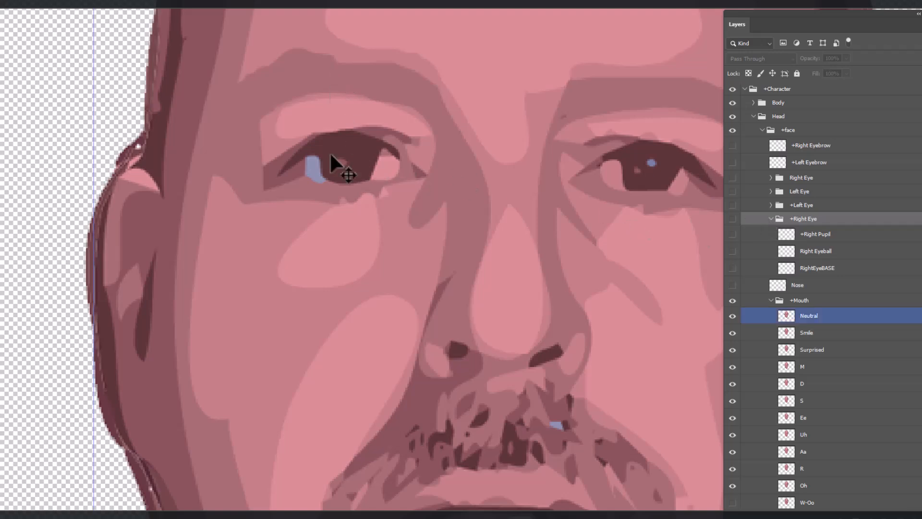
click(770, 219)
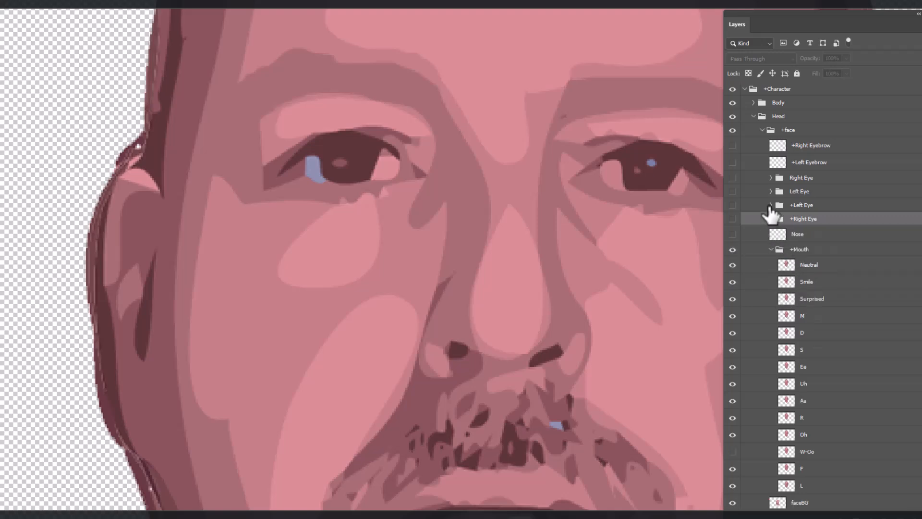
click(777, 254)
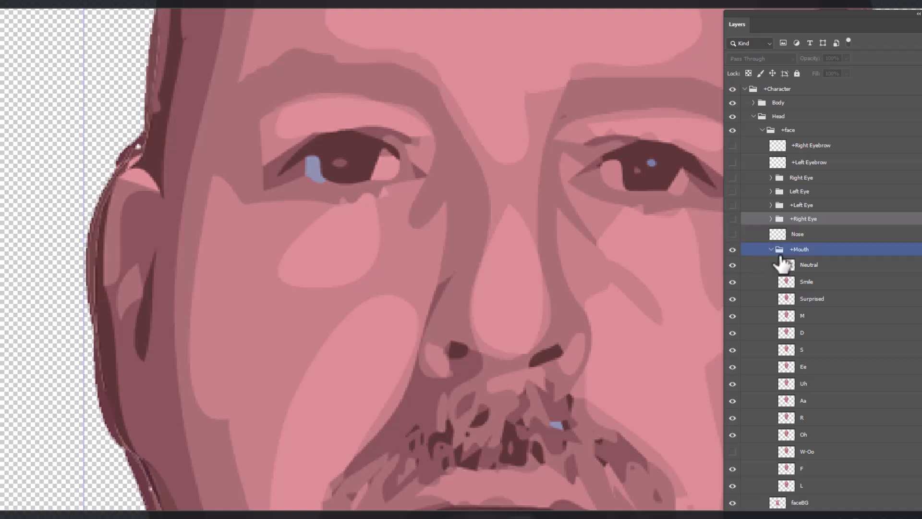
click(770, 249)
click(732, 249)
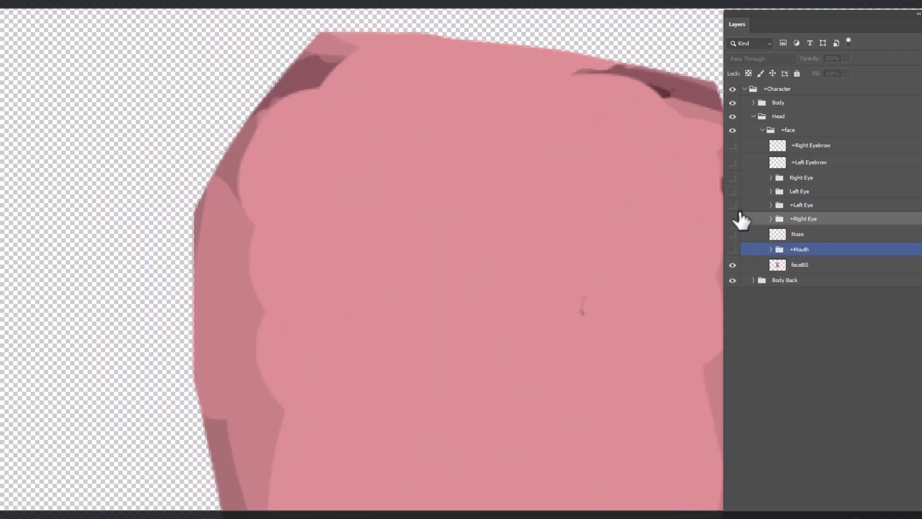
Step: Show and expand the Left Eye and Right Eye groups that hold the blink layers
click(732, 191)
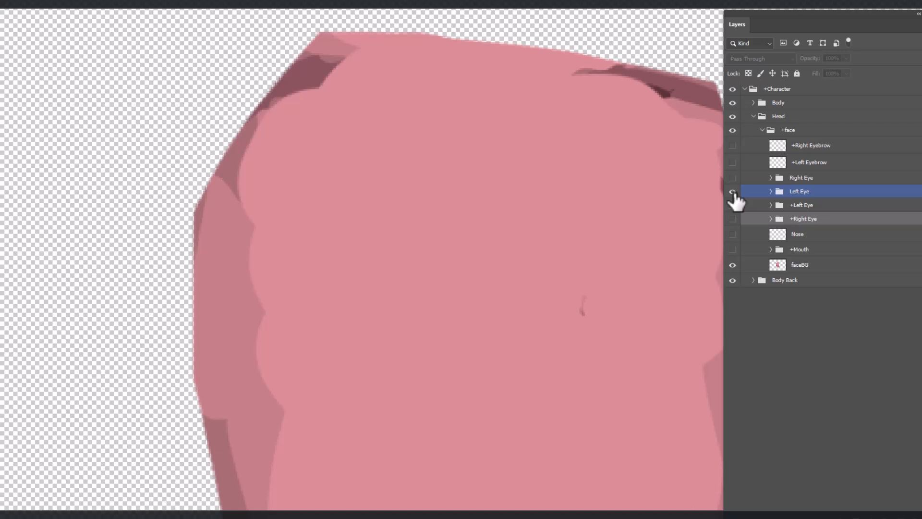
click(732, 192)
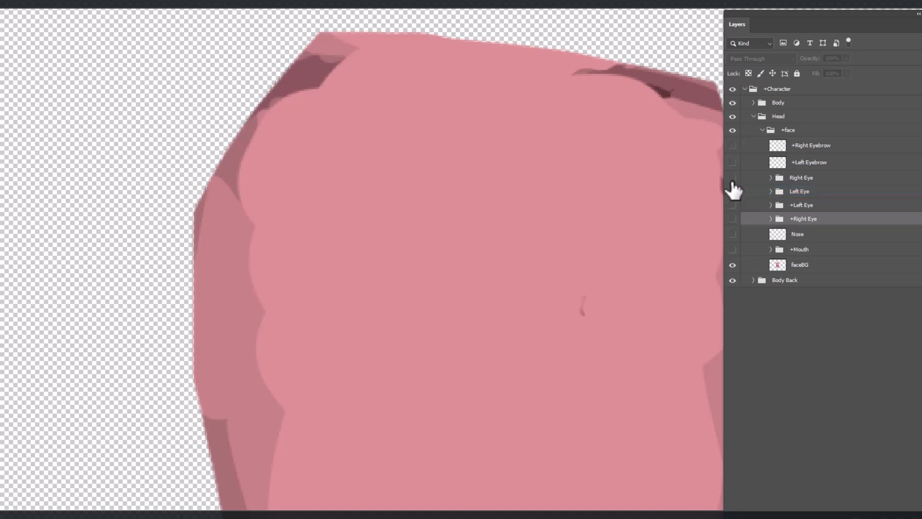
click(770, 191)
click(732, 191)
click(732, 177)
click(770, 178)
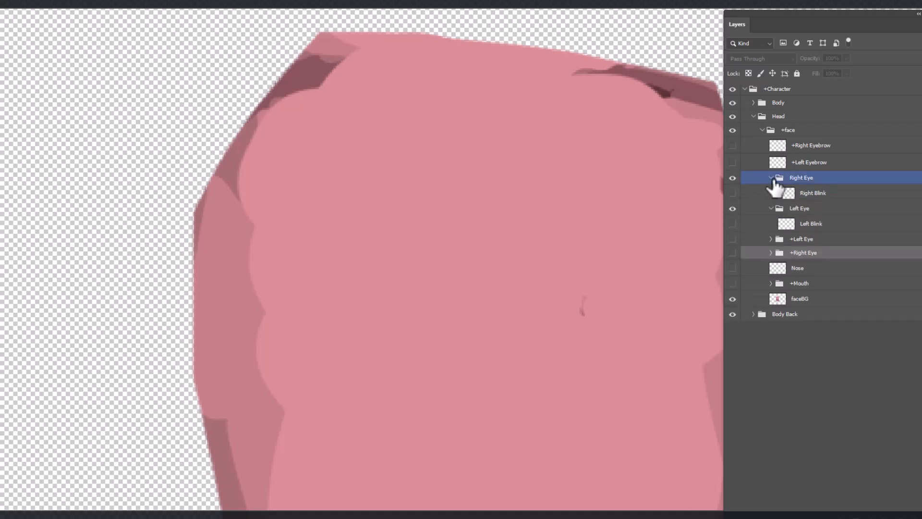
Step: Show the Right Blink layer over the face, and collapse the Right Eye and Left Eye groups
click(817, 196)
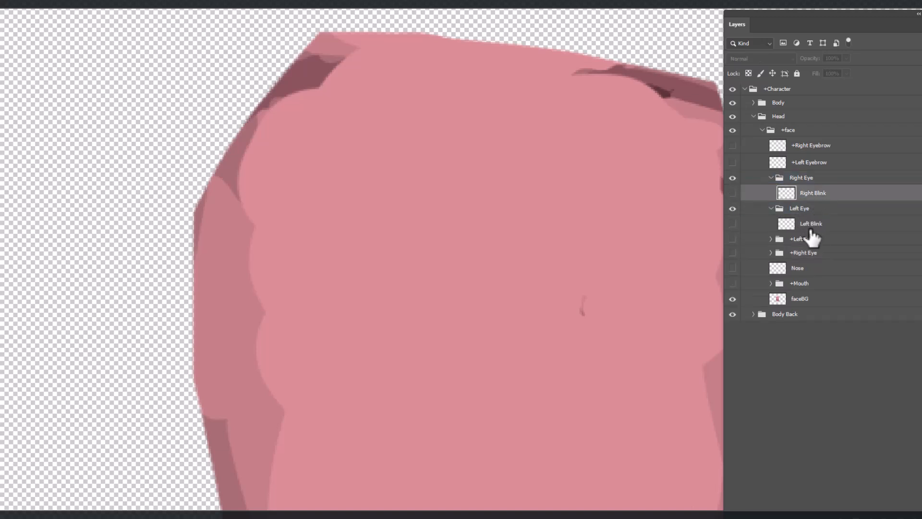
click(733, 193)
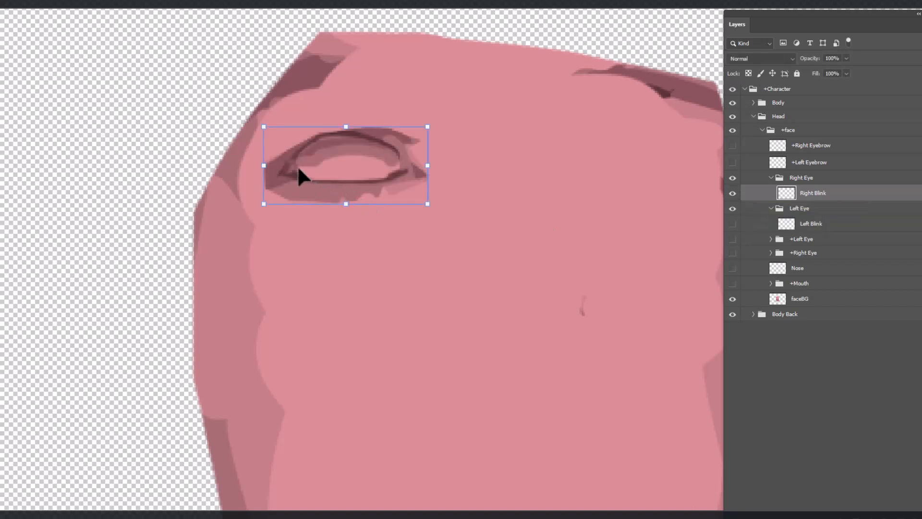
click(774, 178)
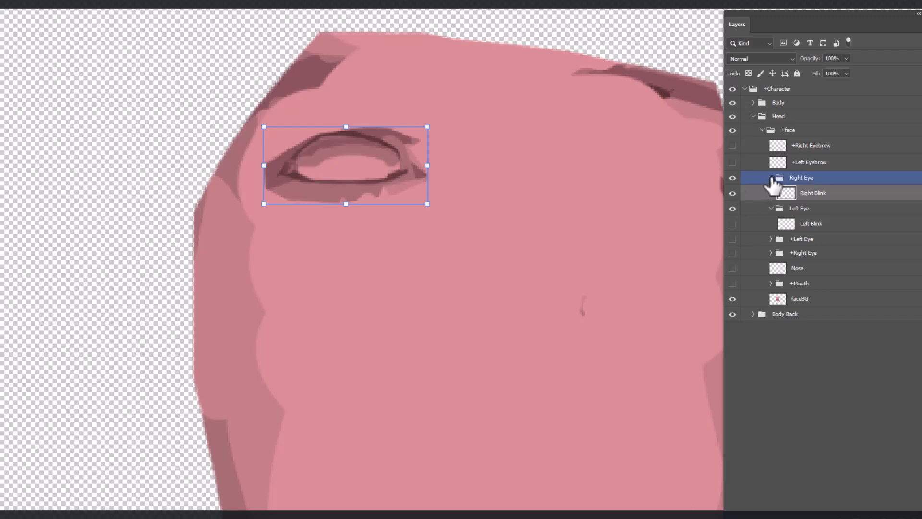
click(770, 178)
click(773, 192)
click(770, 191)
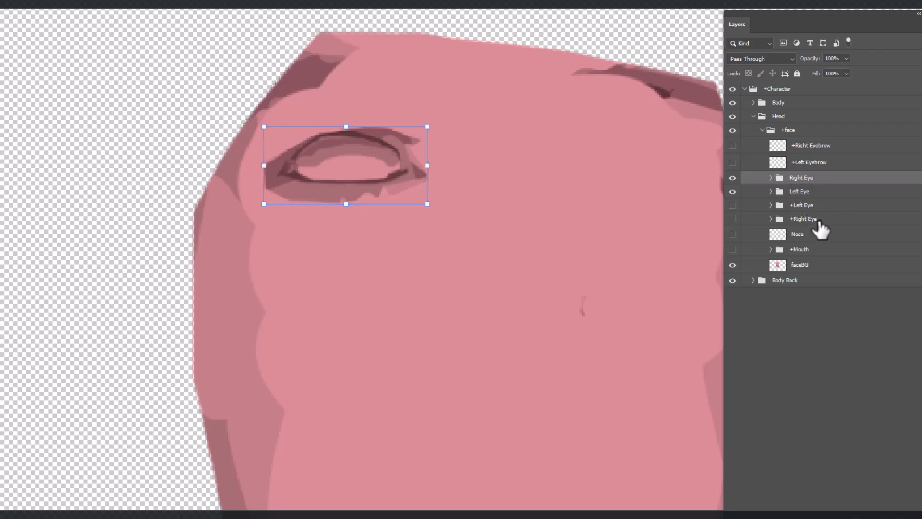
Step: Show the +Right Eyebrow and +Left Eyebrow layers, leaving the +Right Eye group collapsed
click(771, 219)
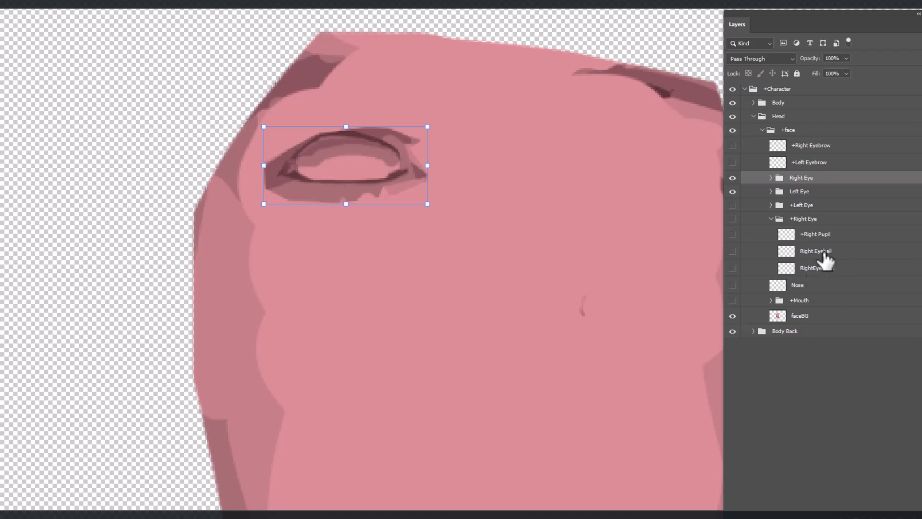
click(732, 146)
click(732, 162)
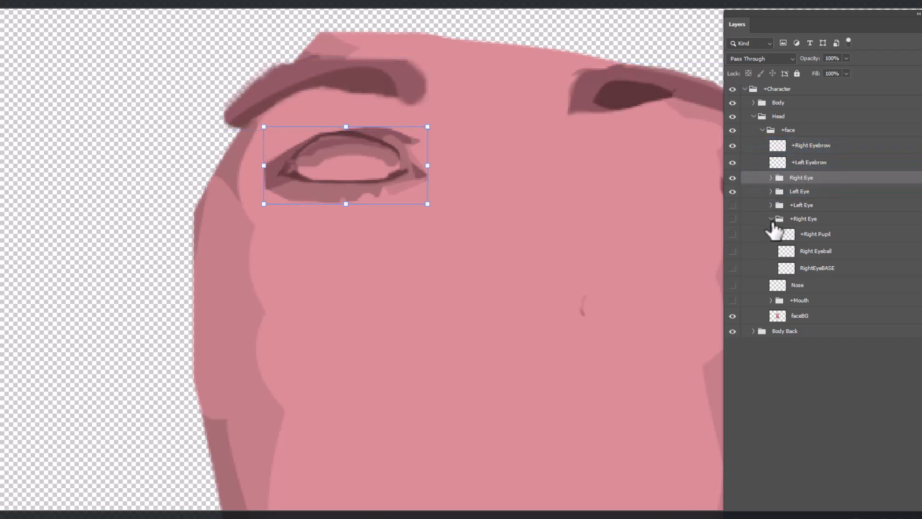
click(771, 219)
click(773, 147)
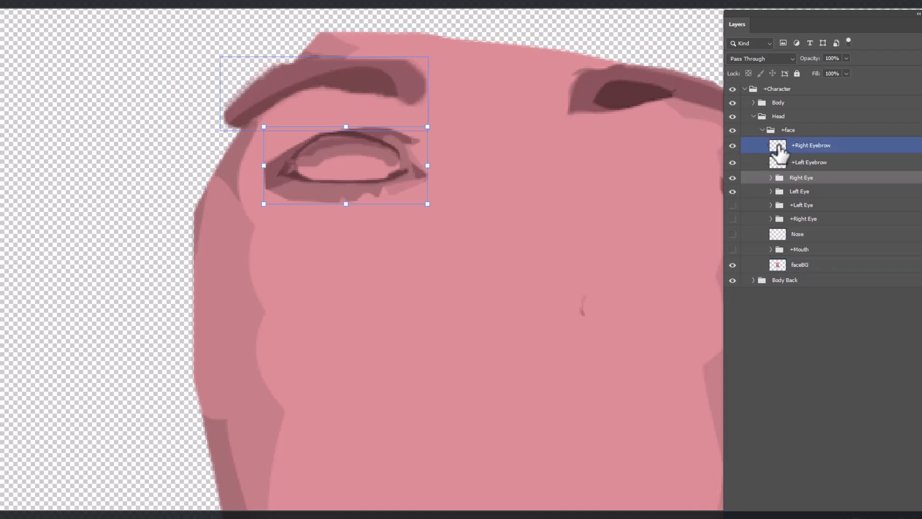
click(801, 164)
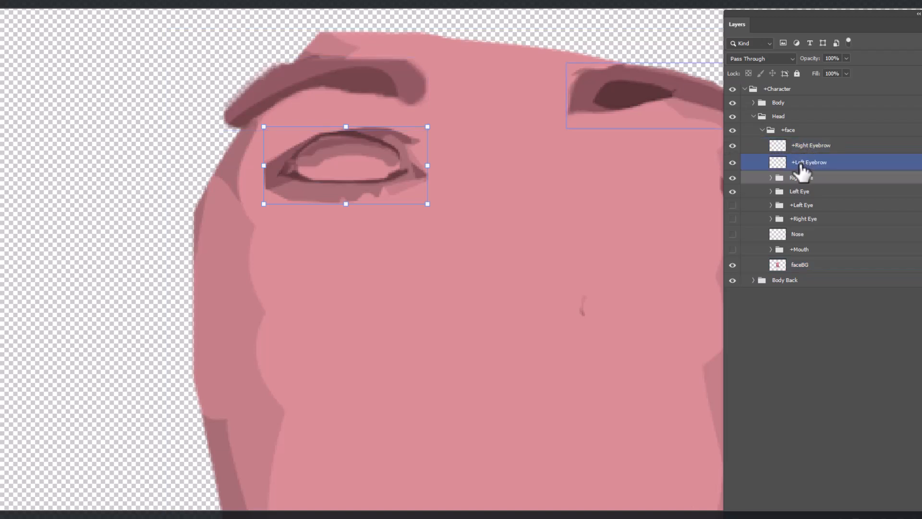
Step: Show the +Left Eye, +Right Eye and +Mouth groups together with the Right Eye blink group
click(733, 207)
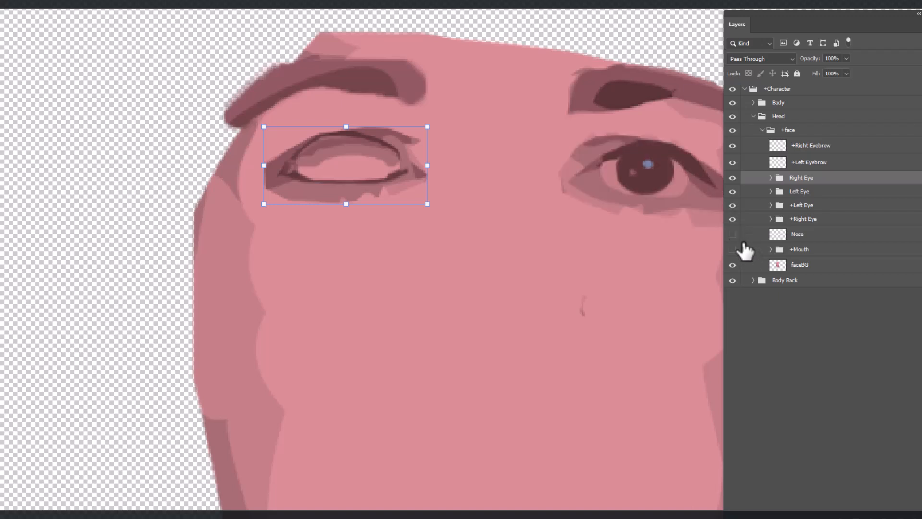
click(732, 250)
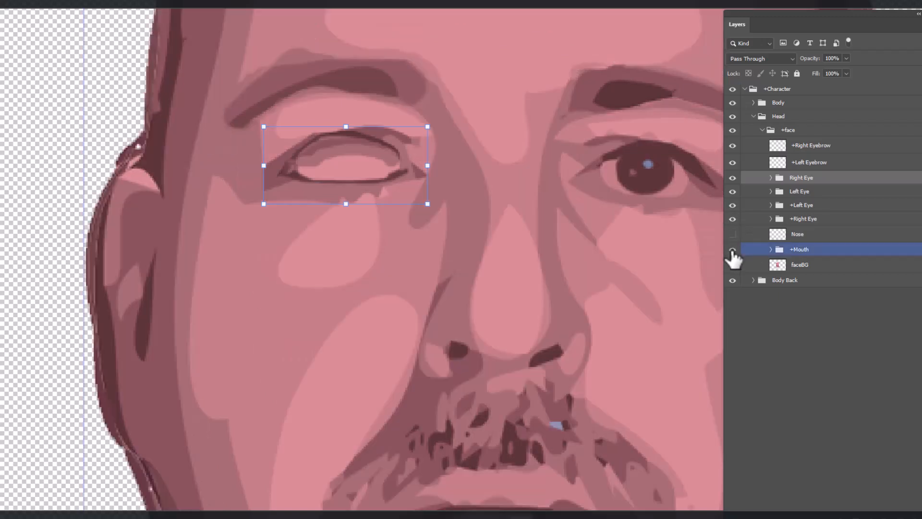
click(732, 178)
click(732, 178)
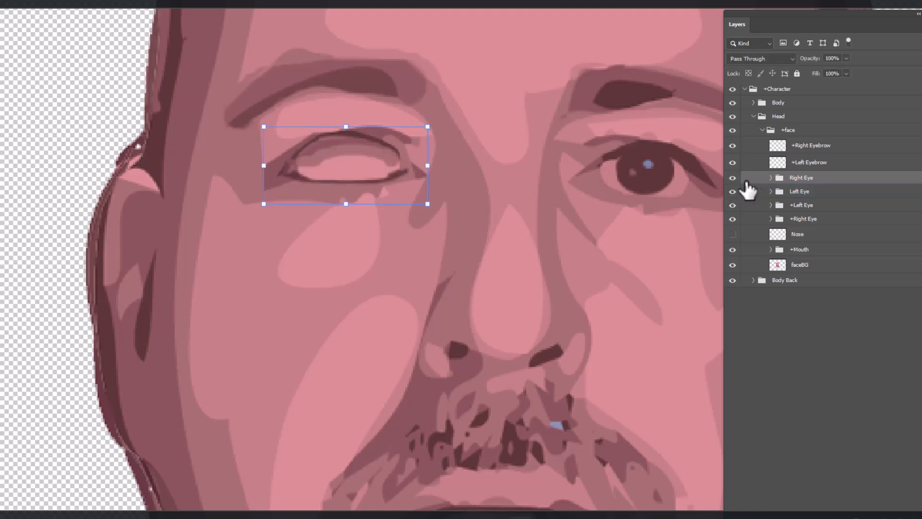
Step: Hide the Right Blink layer inside the Right Eye group and collapse the group
click(771, 178)
click(798, 194)
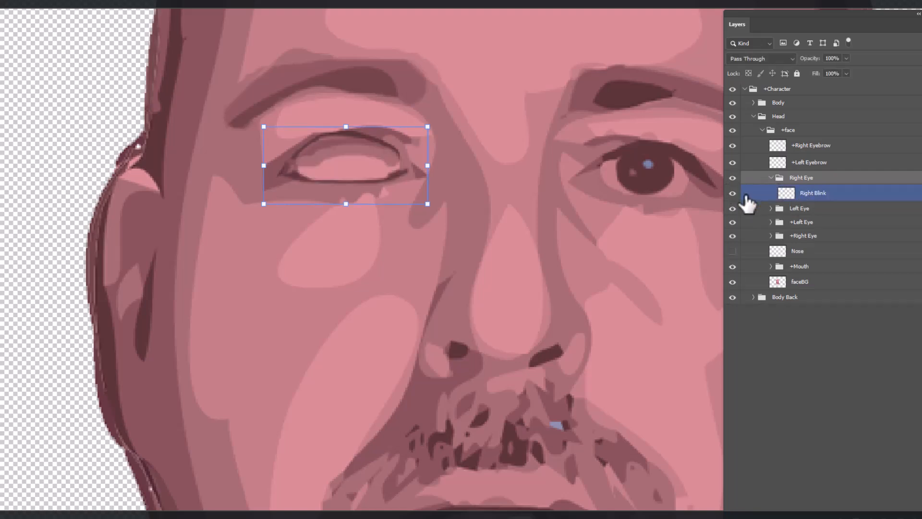
click(733, 193)
click(770, 177)
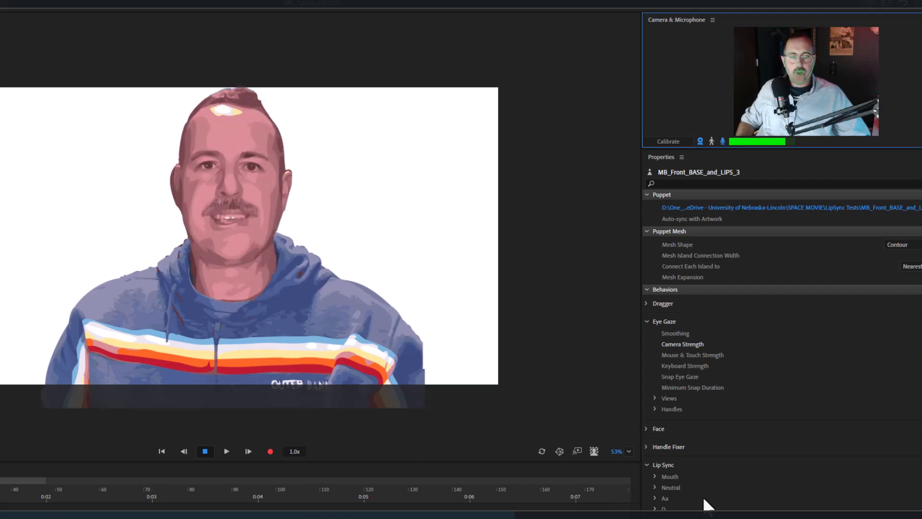
Step: Switch to Character Animator, and collapse the Lip Sync behavior and expand the Face behavior of the MB_Front_BASE_and_LIPS_3 puppet
click(647, 458)
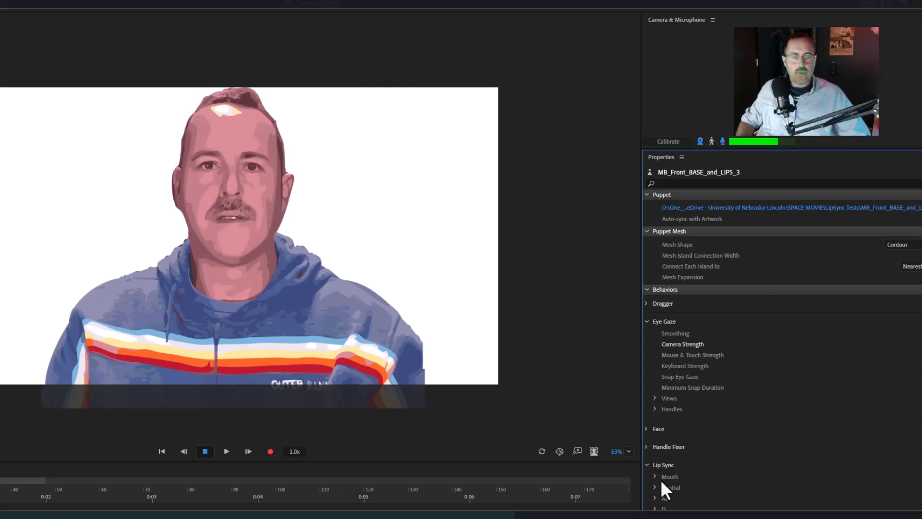
click(647, 463)
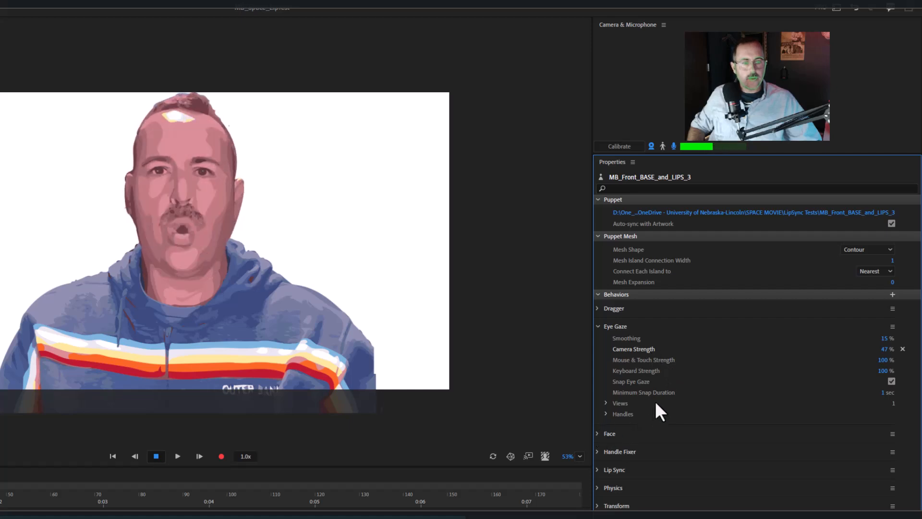
click(595, 433)
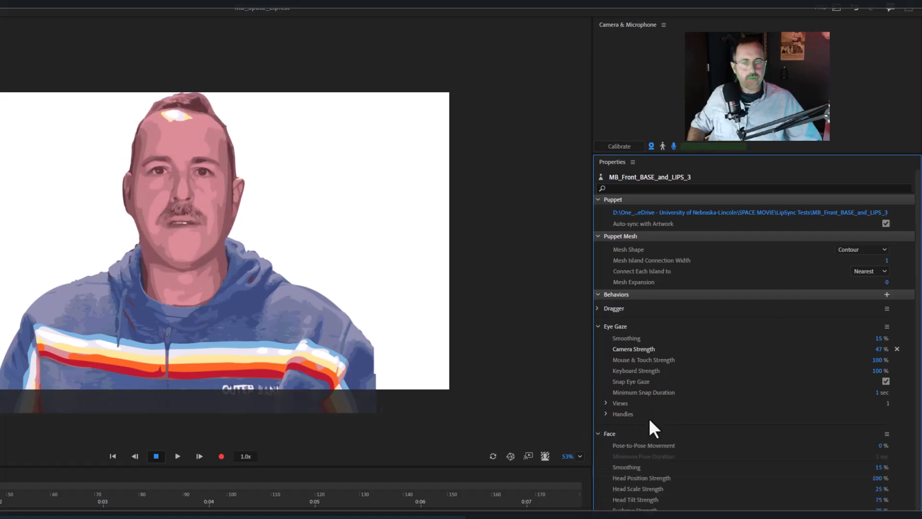
scroll(649, 418, down, 3)
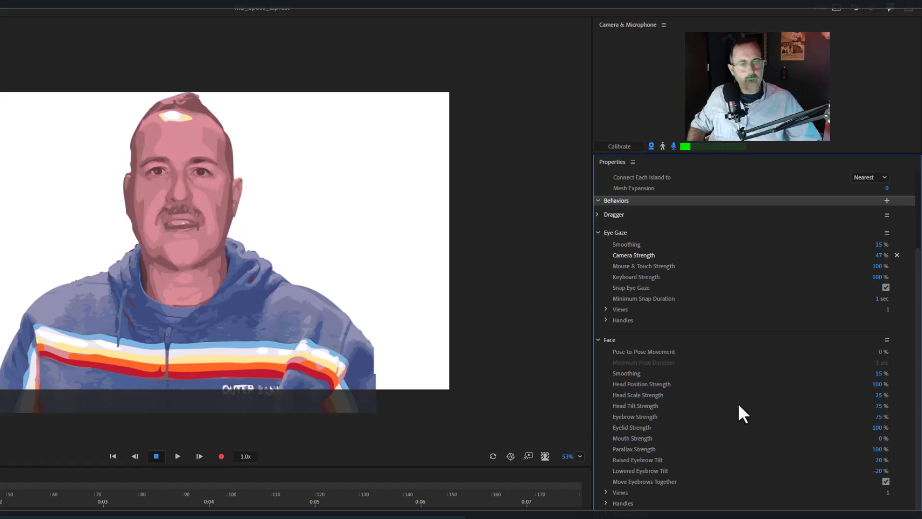
Step: Set the Head Tilt Strength of the Face behavior to 20%
mouse_move(646, 404)
drag(880, 406, 854, 410)
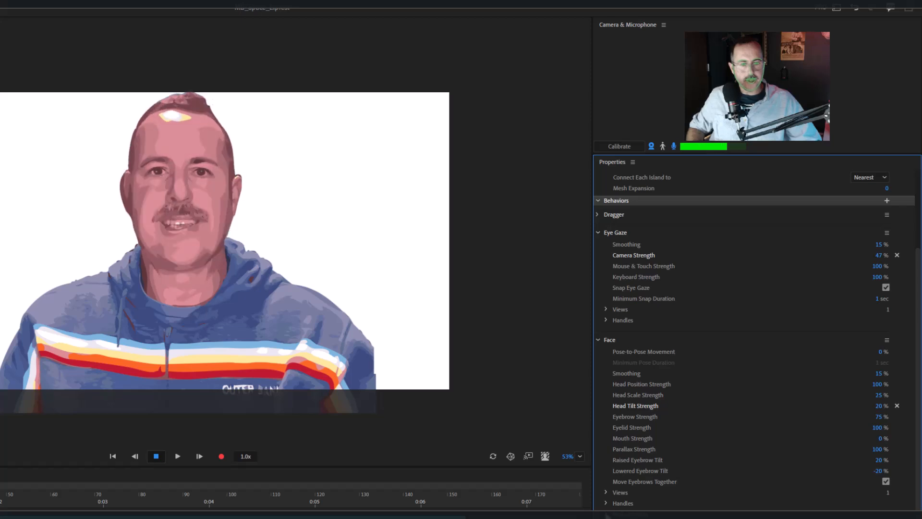
scroll(678, 469, down, 2)
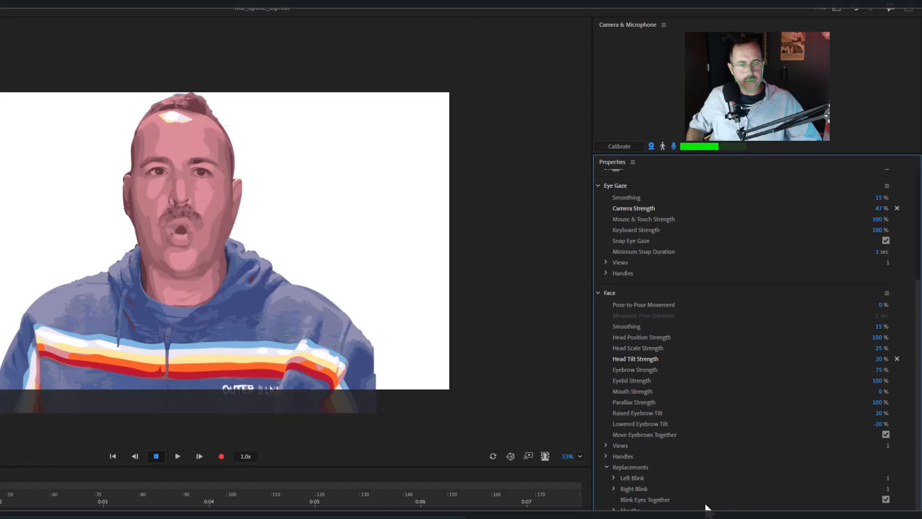
Step: Toggle Blink Eyes Together off and back on, and set the Minimum Snap Duration of the Eye Gaze behavior to 0.5 sec
click(886, 499)
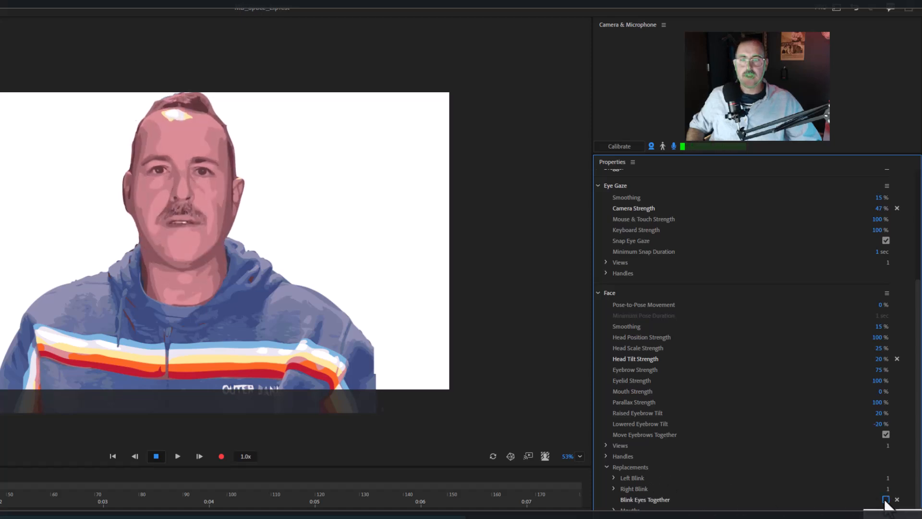
click(886, 500)
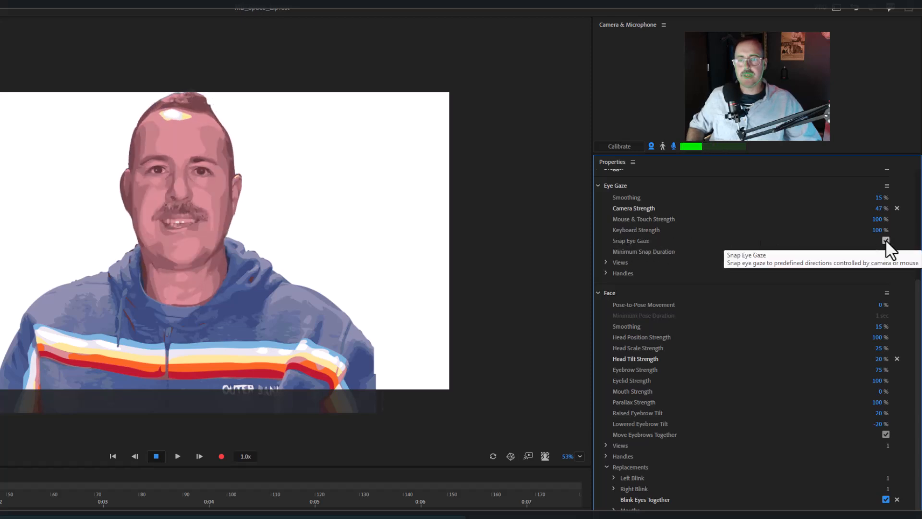
click(883, 253)
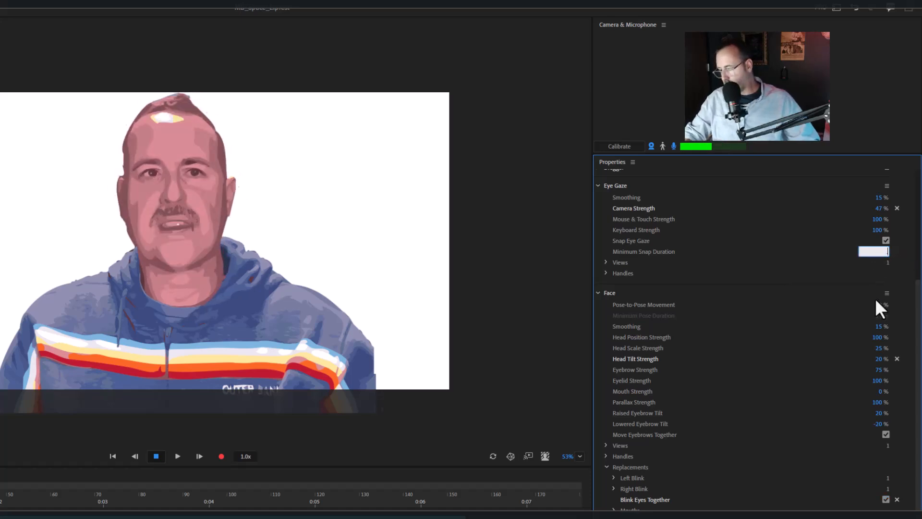
text(0.5)
key(Return)
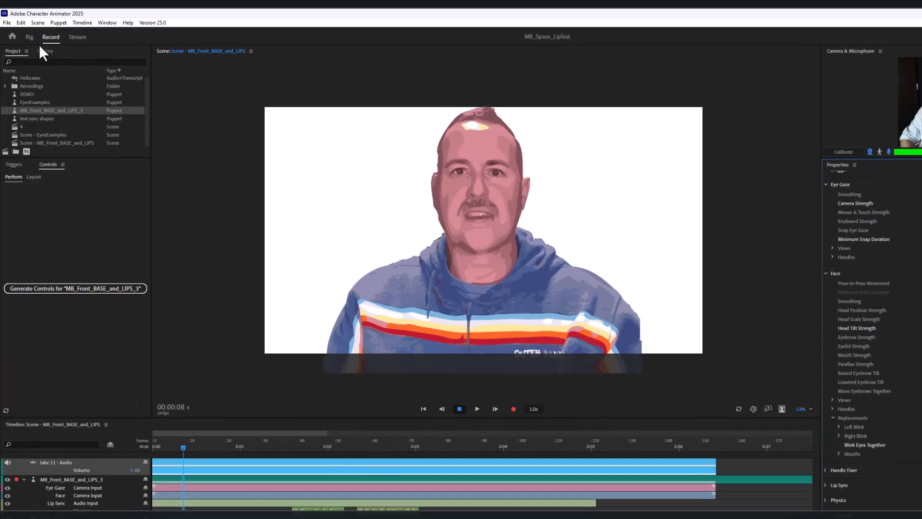
Step: Open the MB_Front_BASE_and_LIPS_3 puppet in Rig mode, collapse the Head group and select the Body layer
click(30, 38)
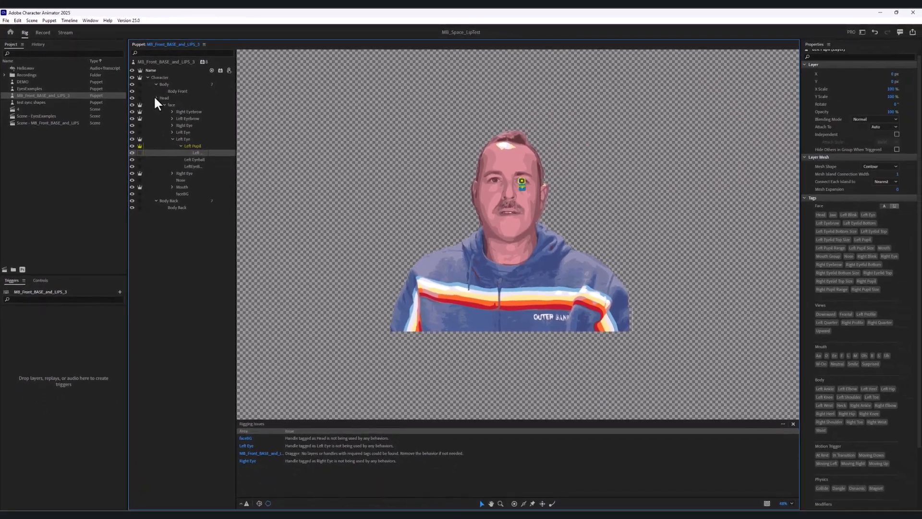
click(155, 98)
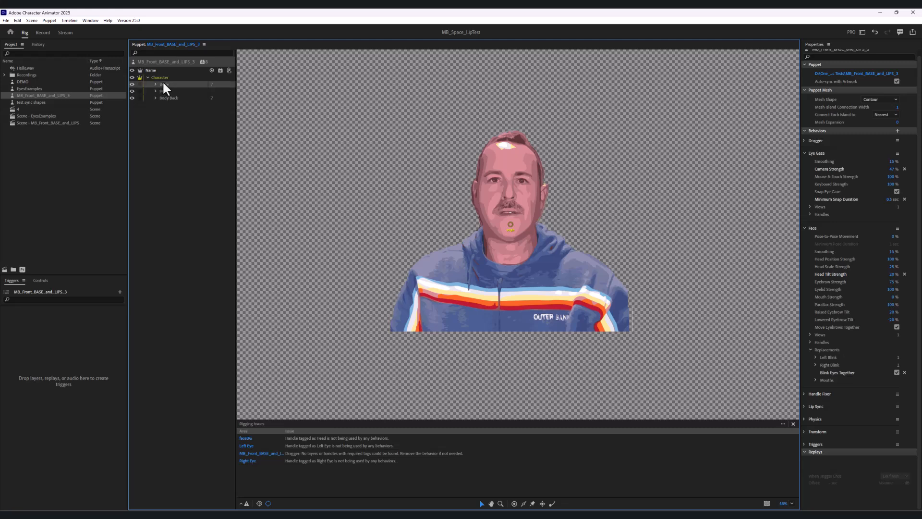
click(164, 82)
click(161, 139)
click(164, 84)
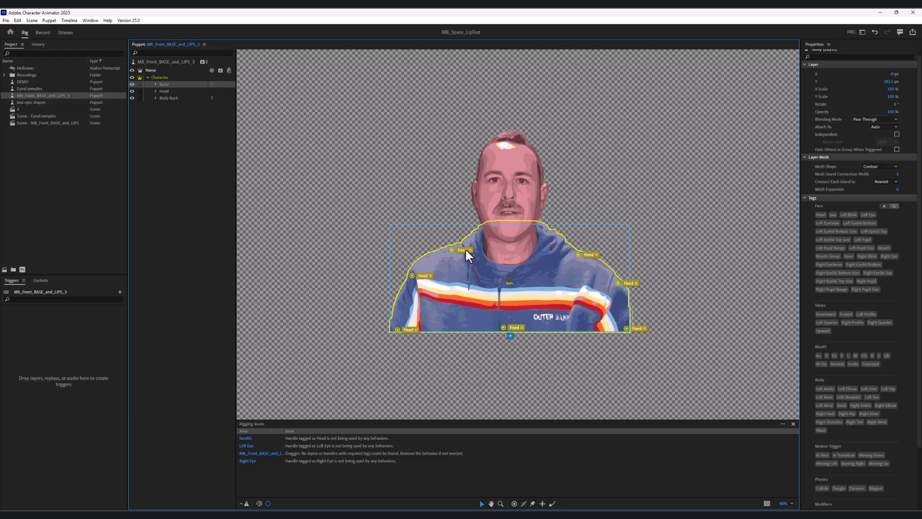
Step: Examine the Fixed handles around the Body layer's outline up close and select the layer's origin handle
click(501, 504)
click(527, 372)
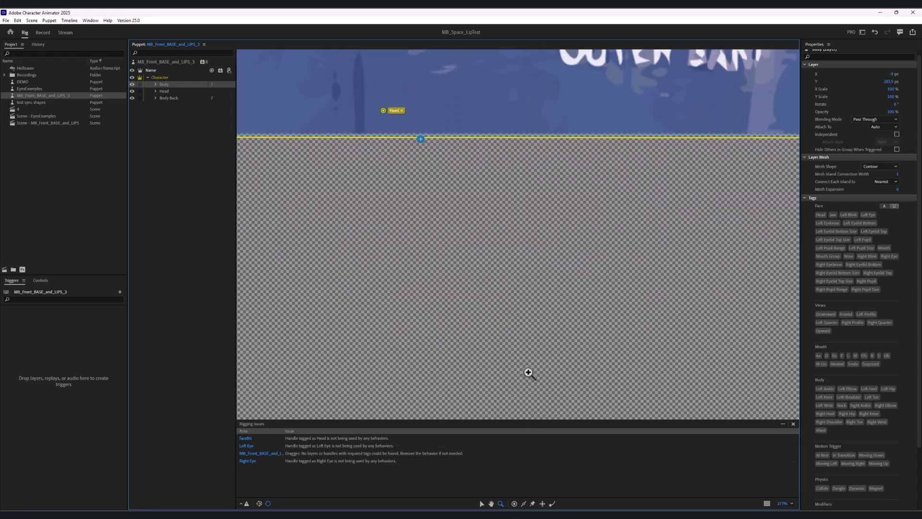
alt+click(528, 372)
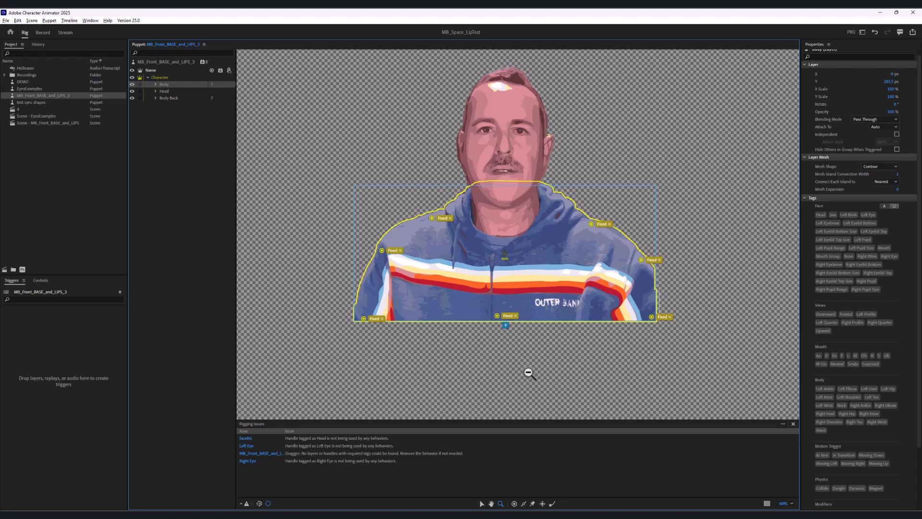
click(527, 372)
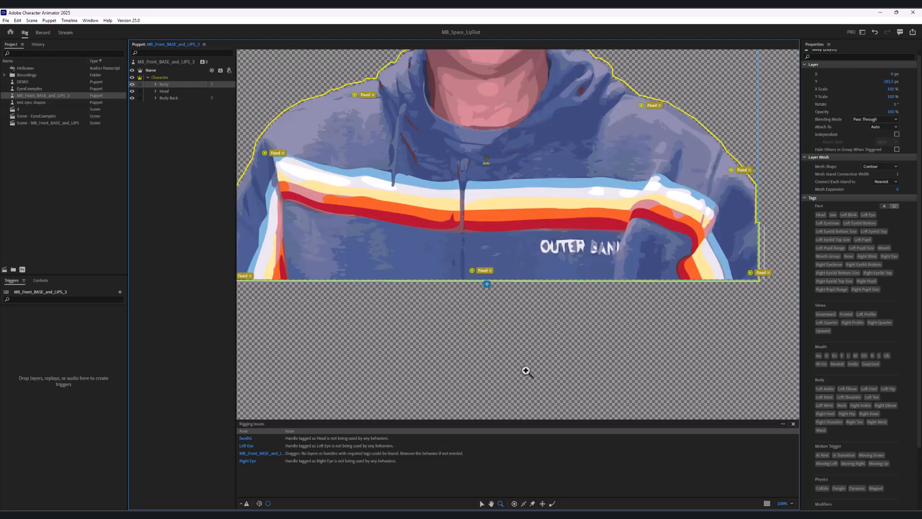
click(491, 503)
drag(441, 249, 475, 371)
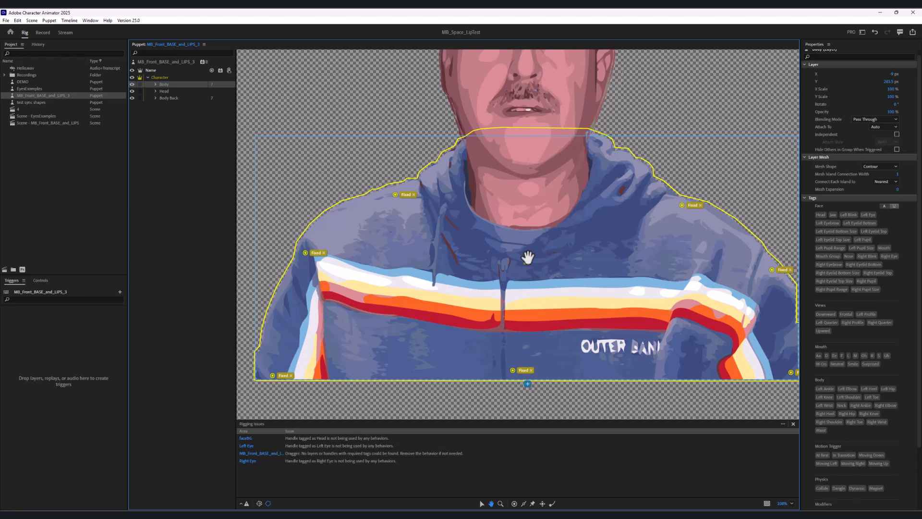
click(482, 503)
click(528, 256)
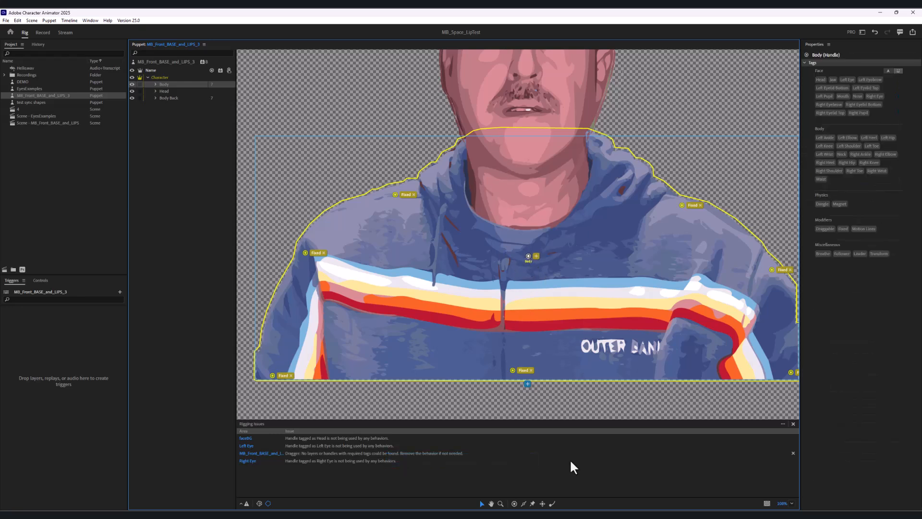
Step: Check the handles of the Body Back, Character, Body and Head layers one after another
click(164, 98)
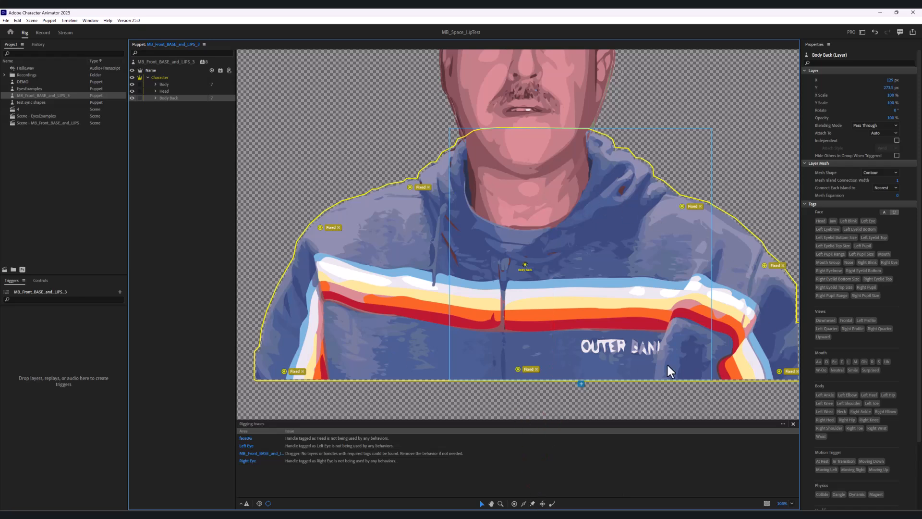
click(161, 77)
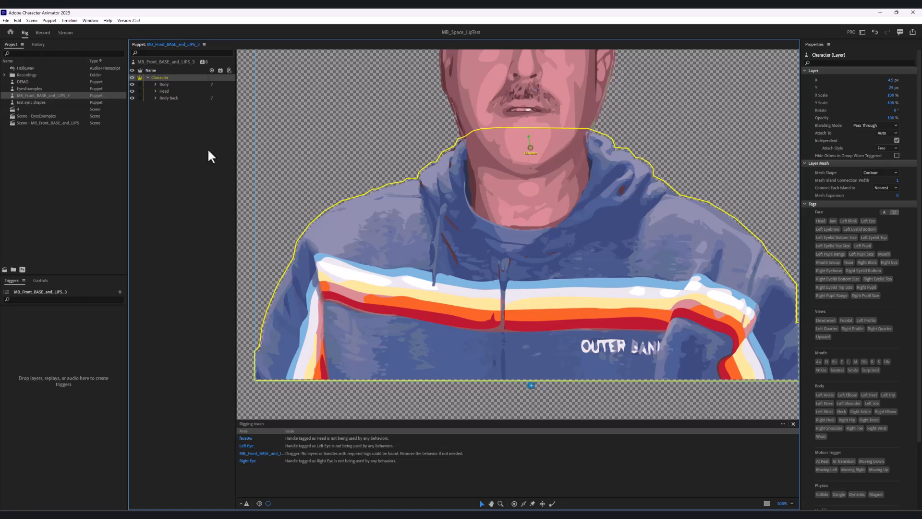
click(162, 83)
click(164, 96)
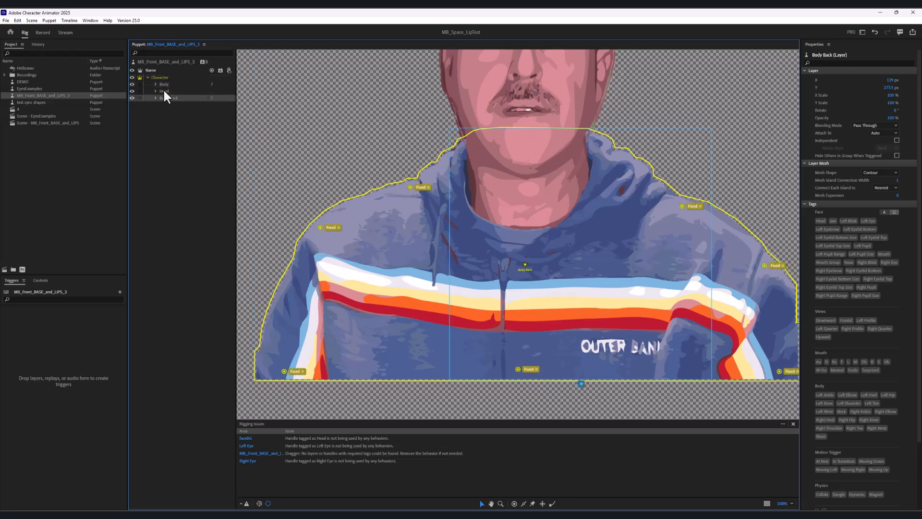
click(164, 90)
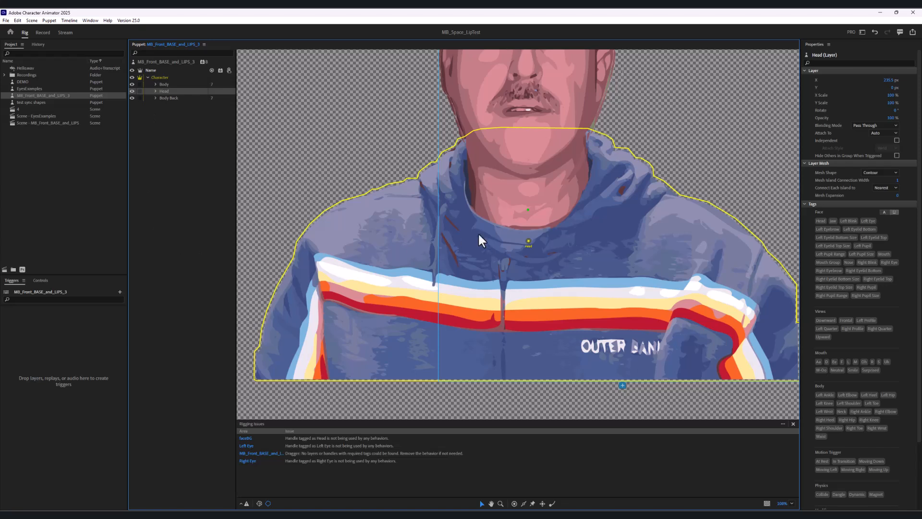
Step: Expand the Head group, select the face layer and reposition its Head handle near the base of the neck
click(155, 91)
click(169, 97)
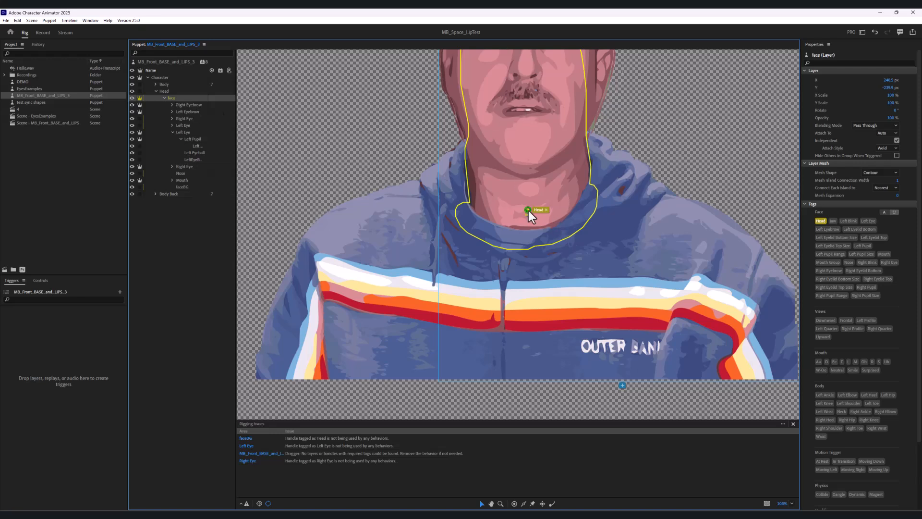
mouse_move(528, 209)
mouse_down()
mouse_move(542, 194)
mouse_move(526, 208)
mouse_up()
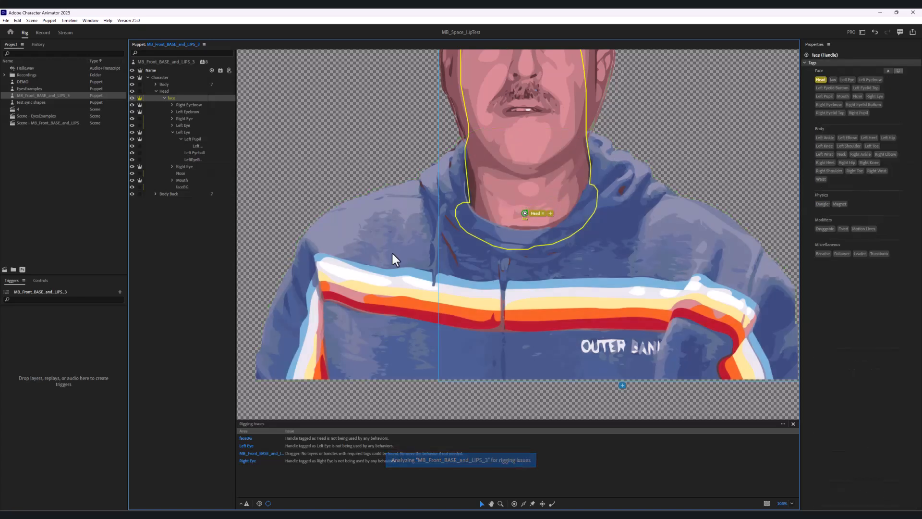
drag(524, 214, 548, 197)
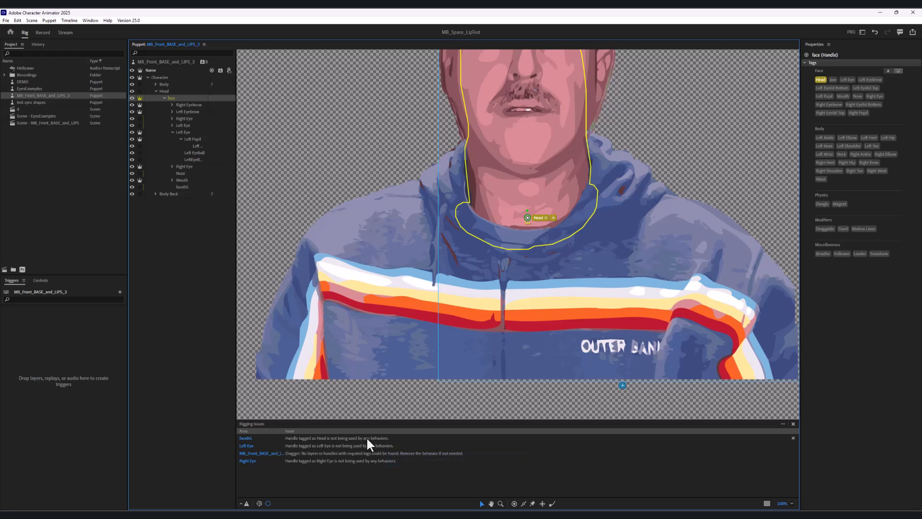
Step: Remove the Head tag from the face layer's handle at the base of the neck and recheck the rigging issues
click(246, 503)
click(246, 503)
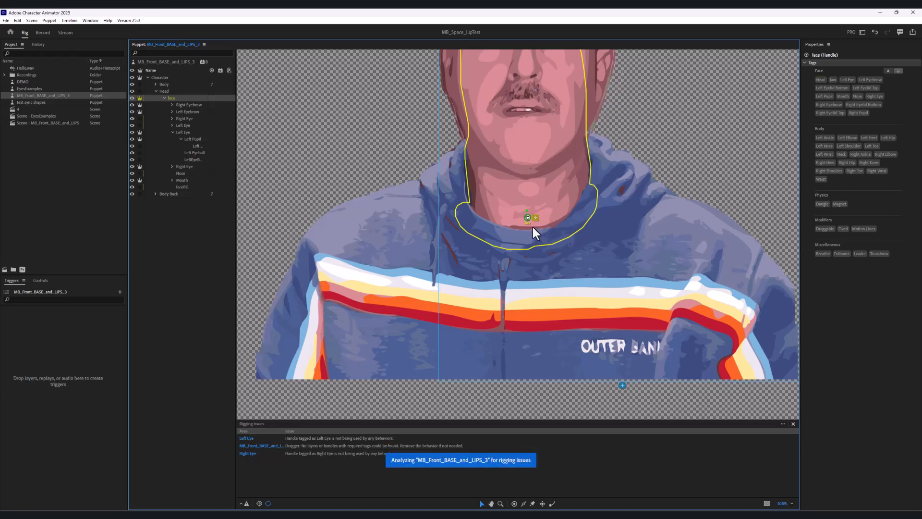
drag(527, 217, 520, 228)
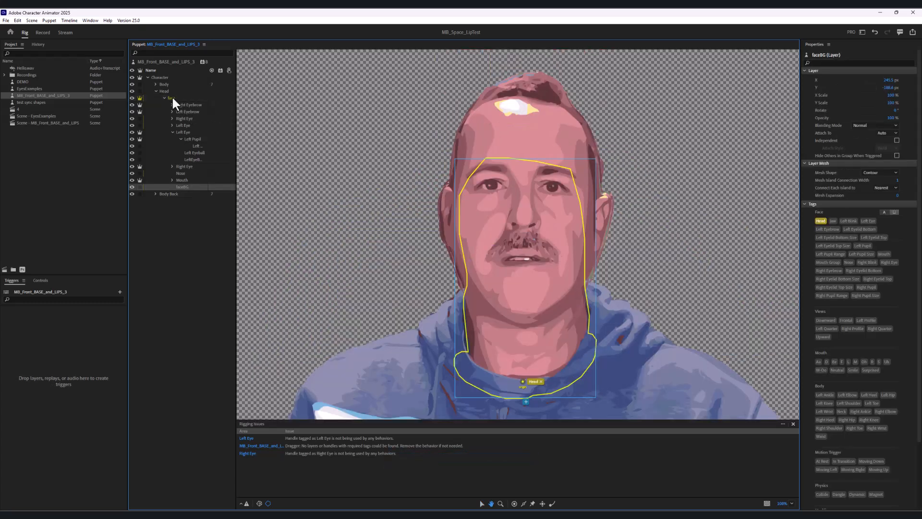
Step: Inspect the Right Eyebrow layer's handle up close and check its tag in both the graphic and text tag views
click(173, 98)
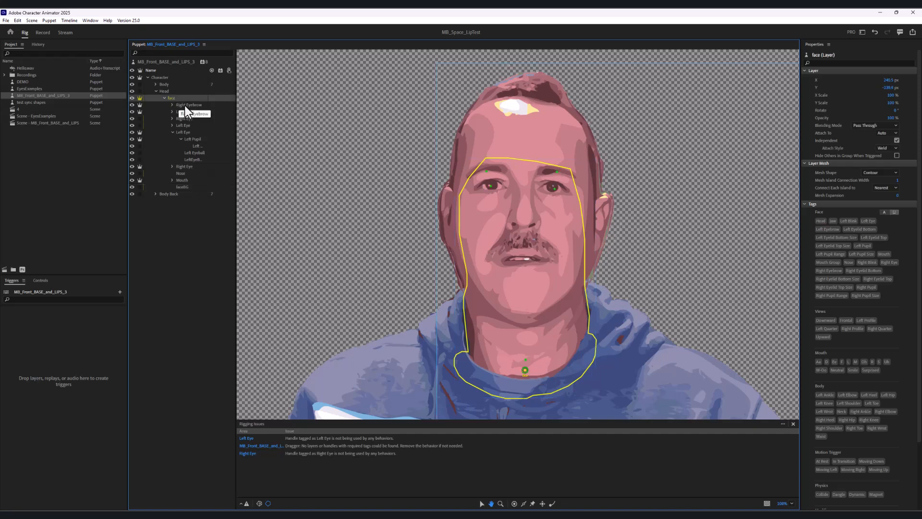
click(187, 104)
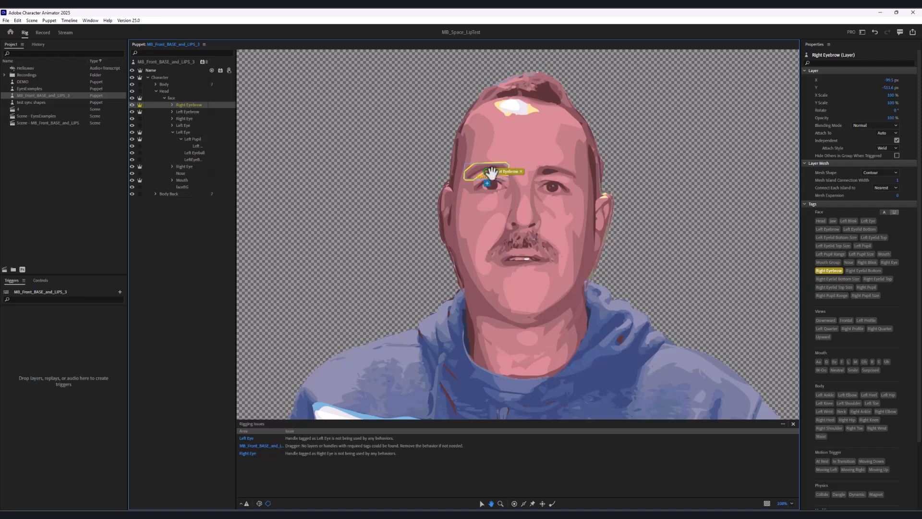
click(500, 503)
click(491, 194)
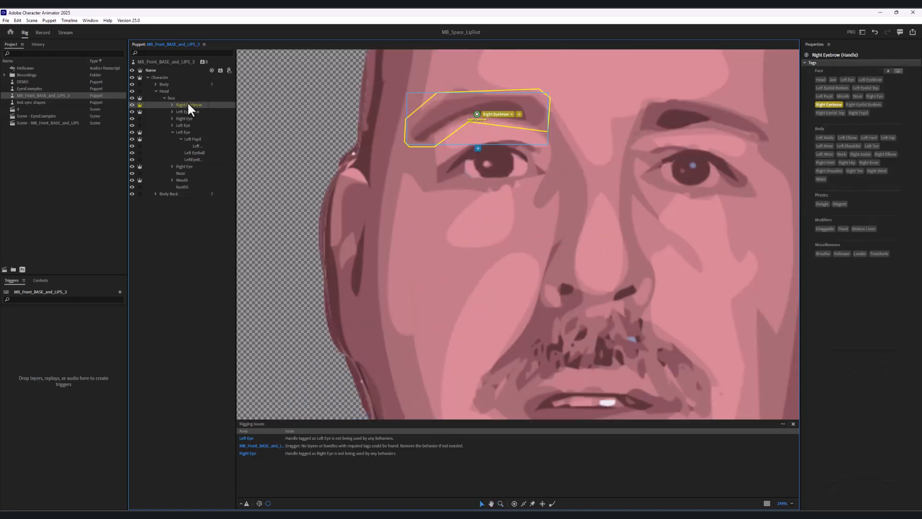
click(189, 105)
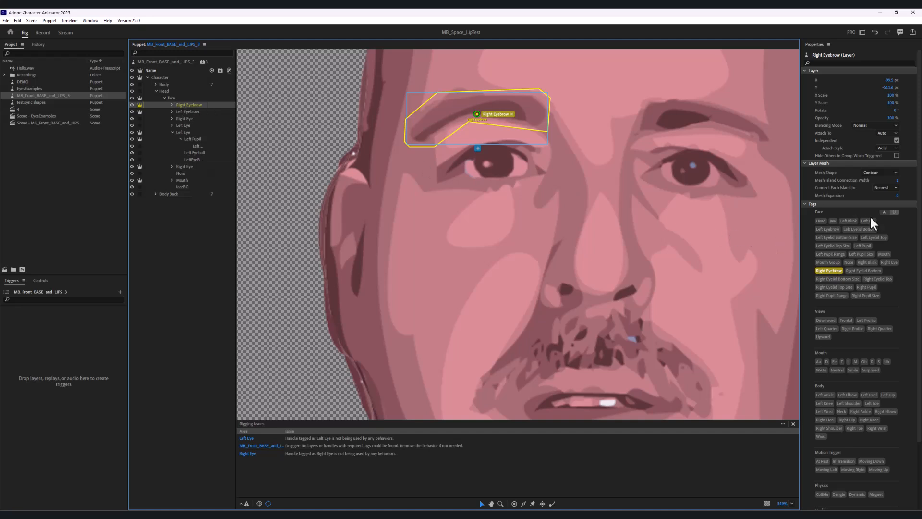
click(884, 212)
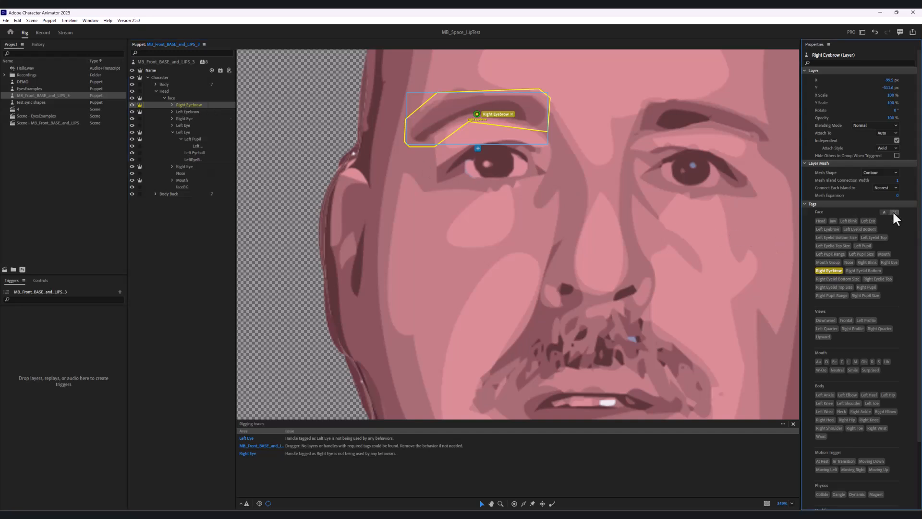
click(893, 212)
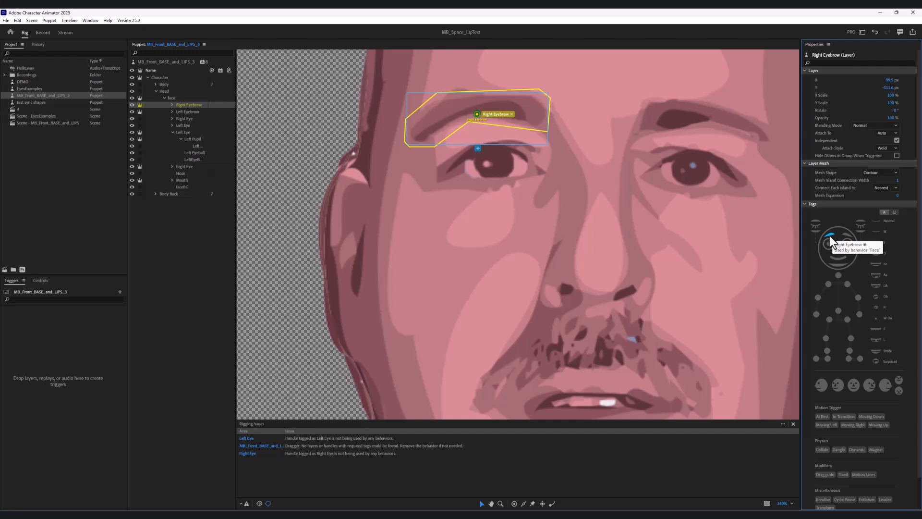
click(884, 212)
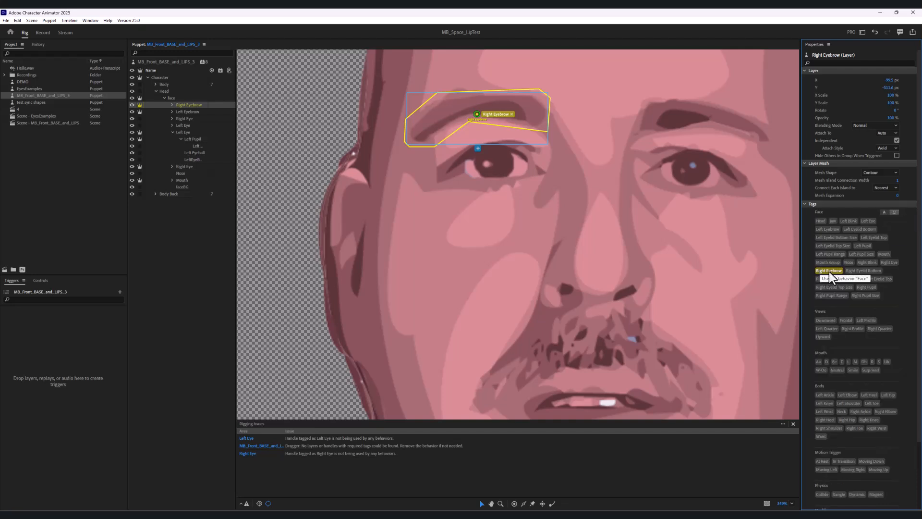
Step: Check the tags of the Left Eyebrow, Right Eye and nested Right Blink layers, then collapse the Right Eye blink group
click(185, 111)
click(183, 118)
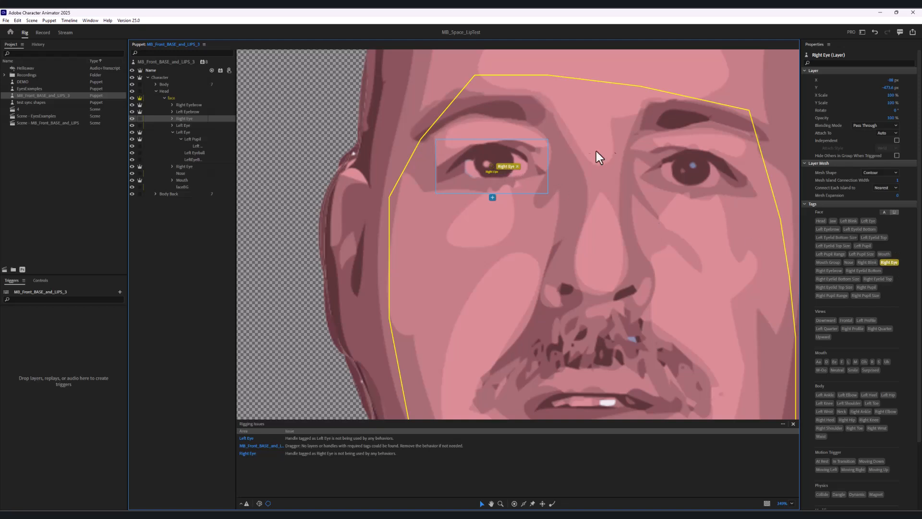
click(172, 119)
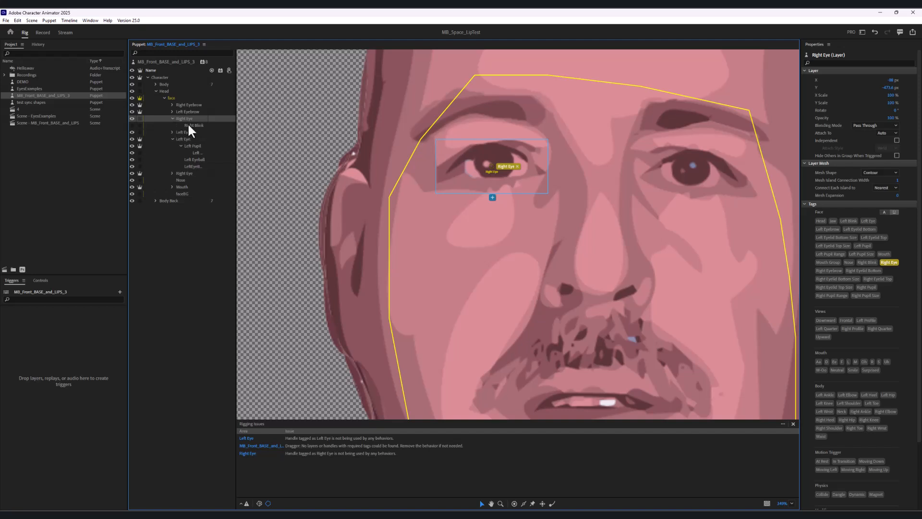
click(189, 125)
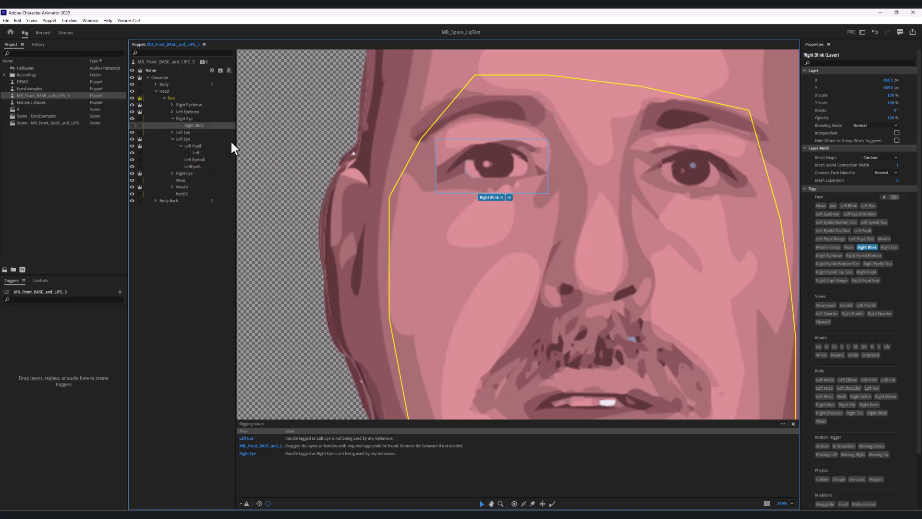
click(172, 118)
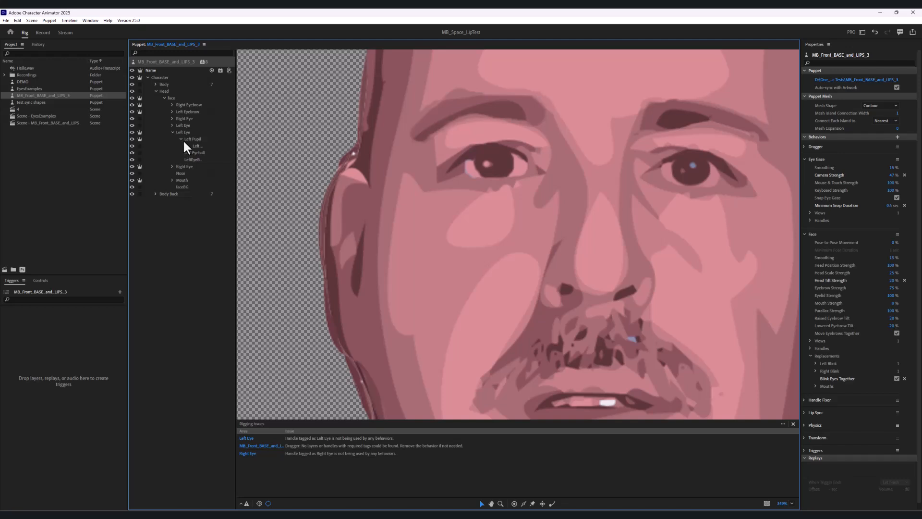
Step: Check the tags and handles of the Left Eye group, its Left Pupil group and the pupil layer inside
click(182, 133)
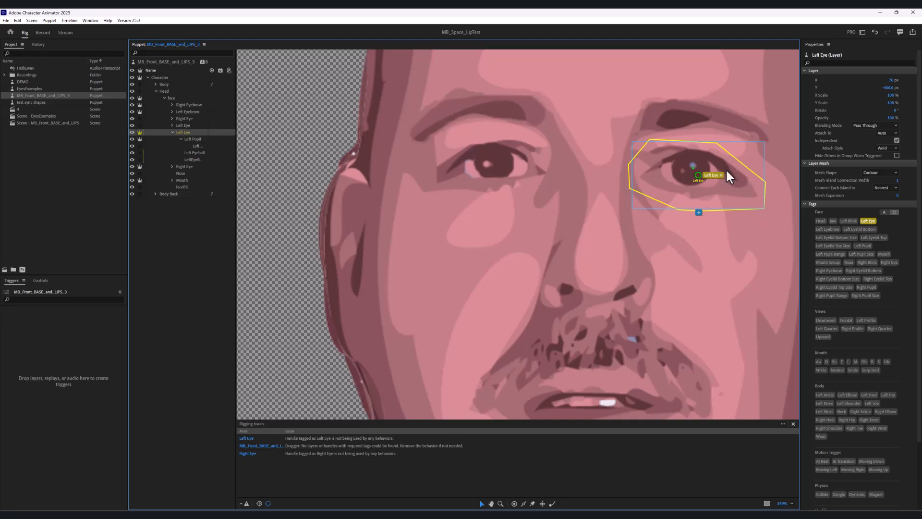
click(195, 140)
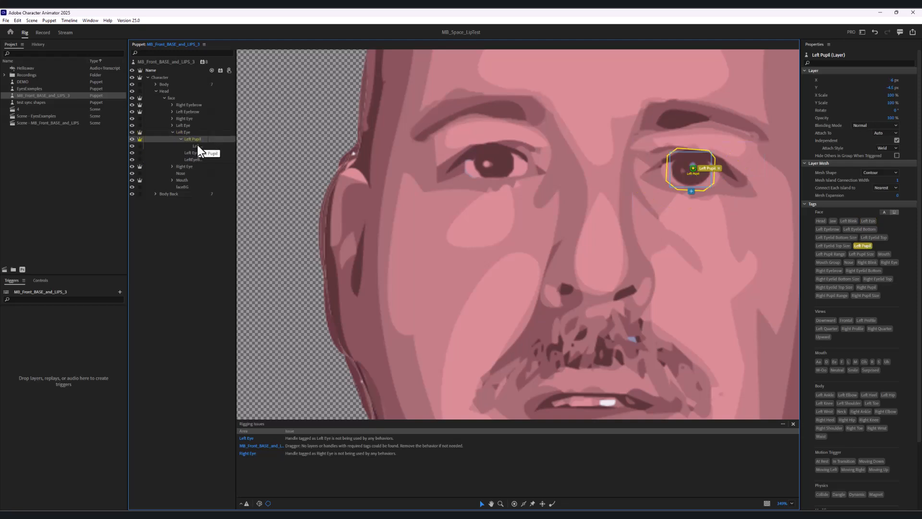
click(198, 146)
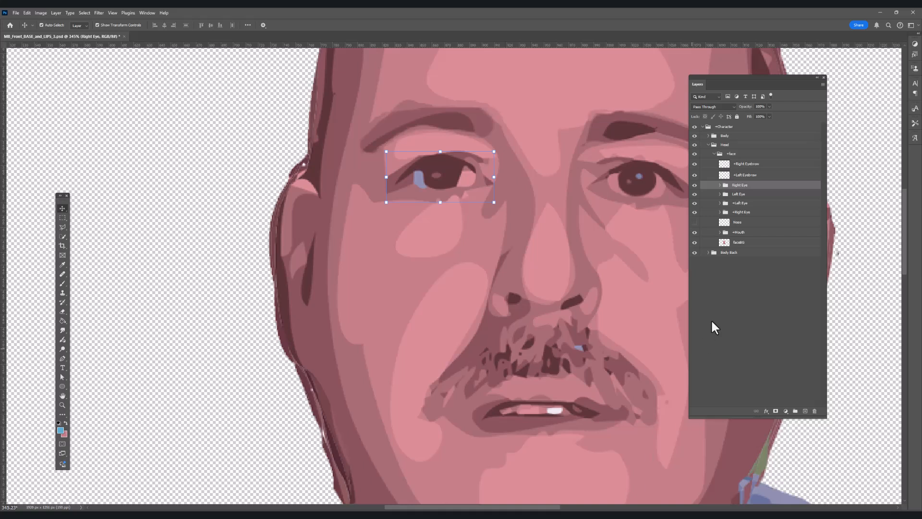
Step: Look at the eye groups in the Photoshop file, then switch to Character Animator and compare the Left Pupil group's tag with its inner layer
click(725, 212)
click(720, 203)
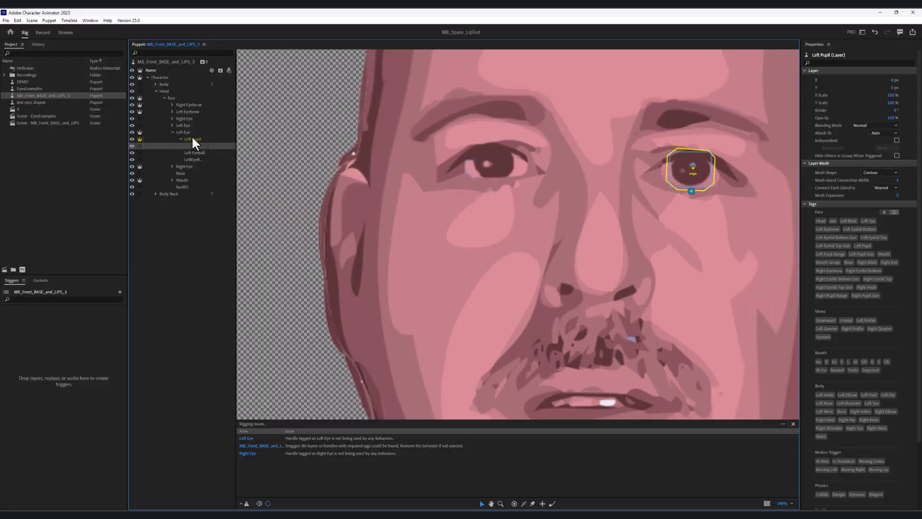
click(193, 138)
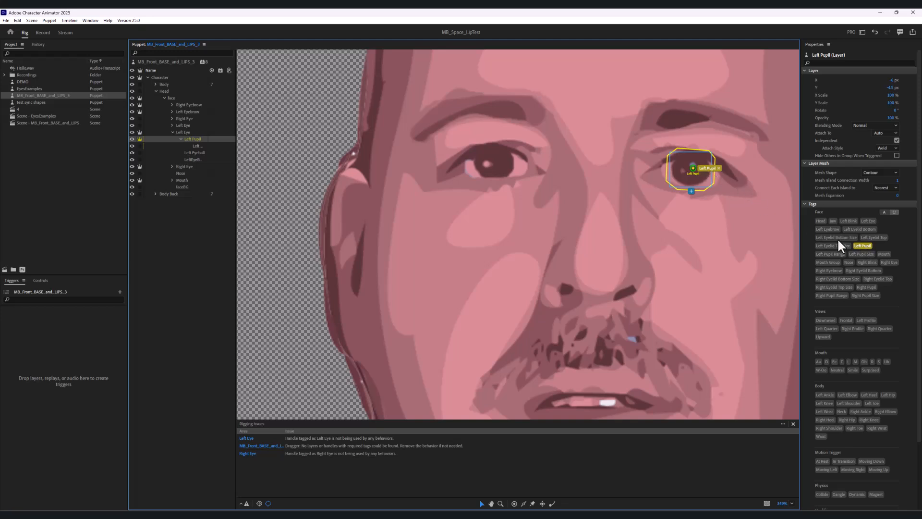
click(193, 146)
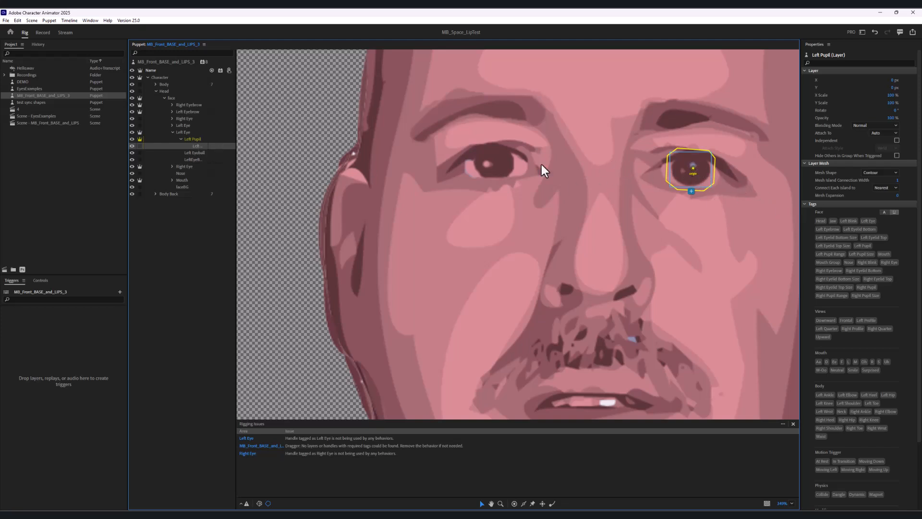
click(181, 139)
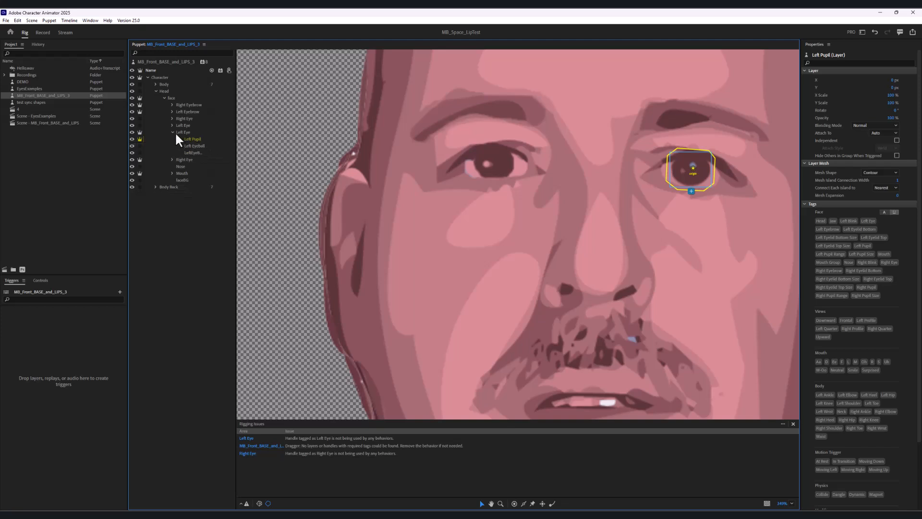
Step: Check the tags and mesh outlines of the LeftEyeBASE and Left Eyeball layers, then collapse the Left Eye group
click(191, 150)
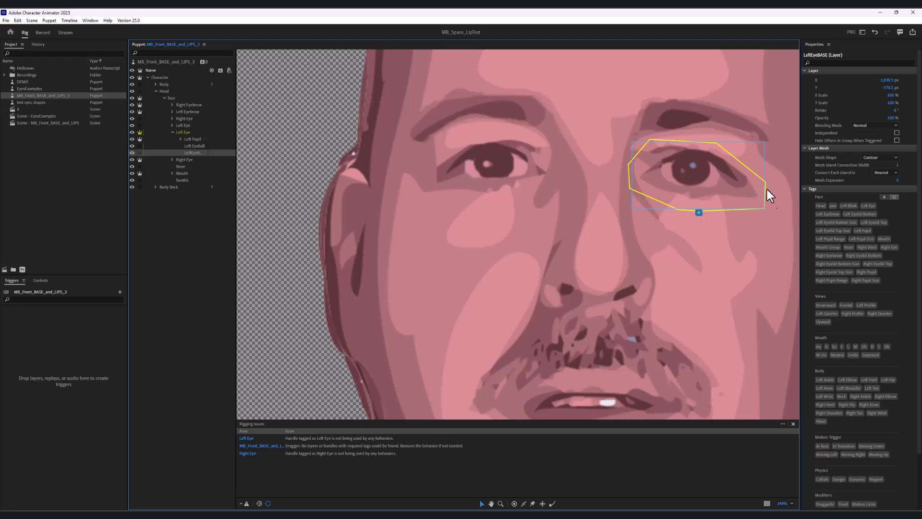
click(198, 146)
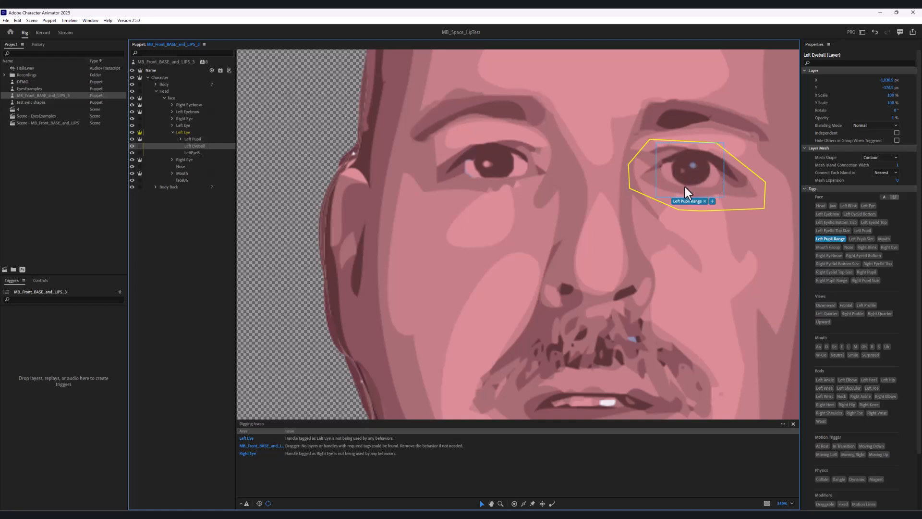
click(172, 132)
Step: Check the Mouth group's tags and inspect its Mouth handle at the base of the neck
click(171, 153)
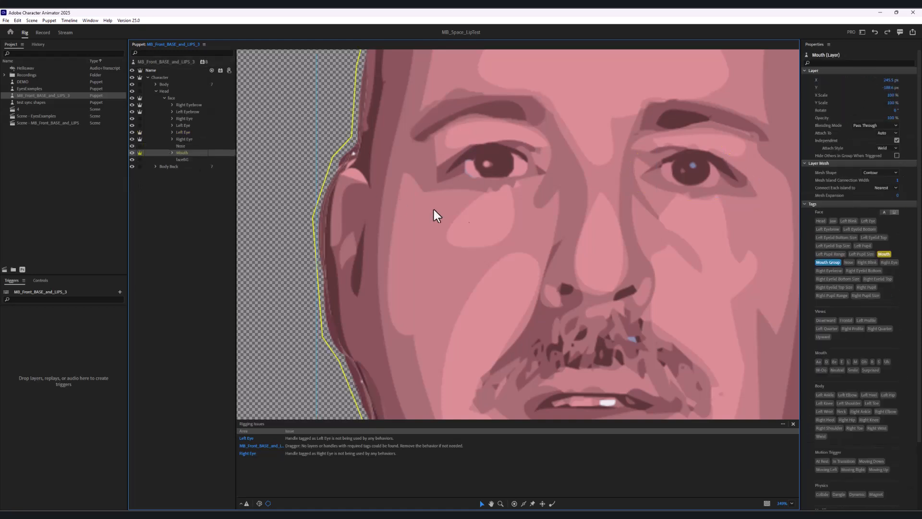
click(500, 504)
scroll(590, 304, down, 5)
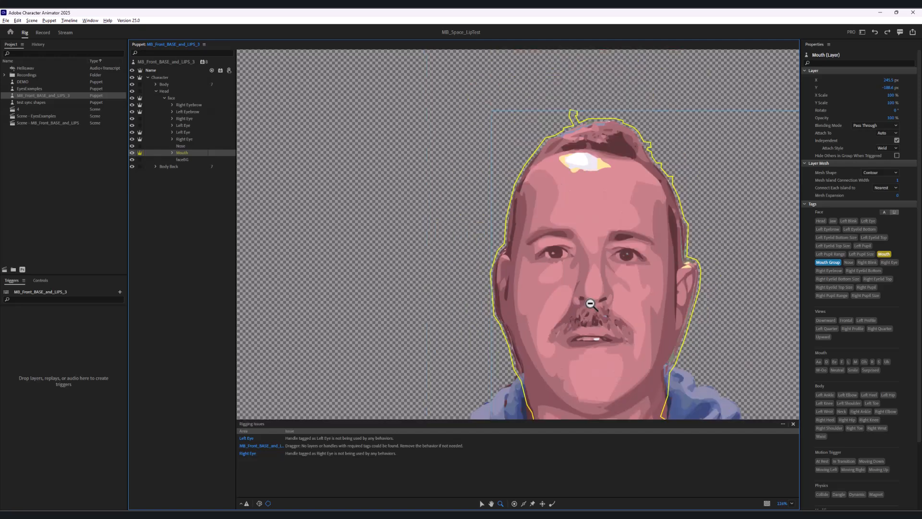
click(491, 503)
drag(597, 367, 529, 218)
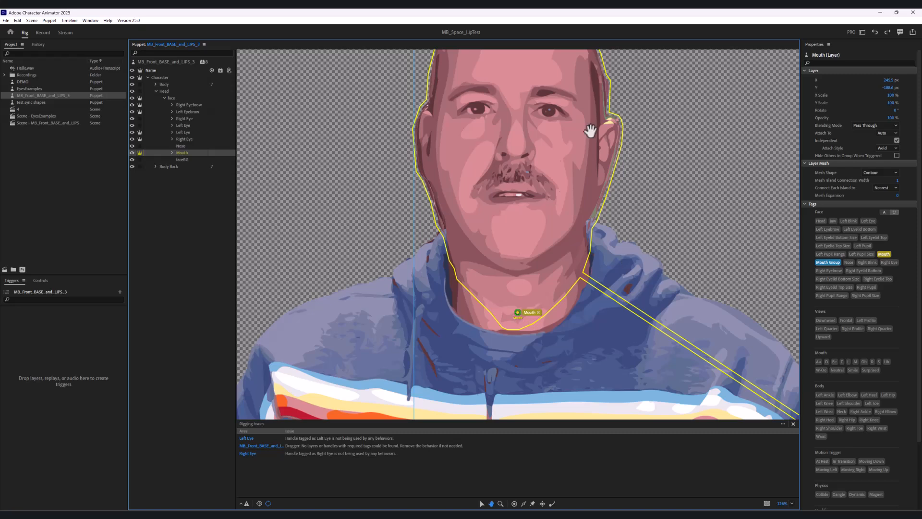
click(481, 503)
mouse_move(516, 313)
mouse_down()
mouse_move(530, 295)
mouse_move(520, 310)
mouse_up()
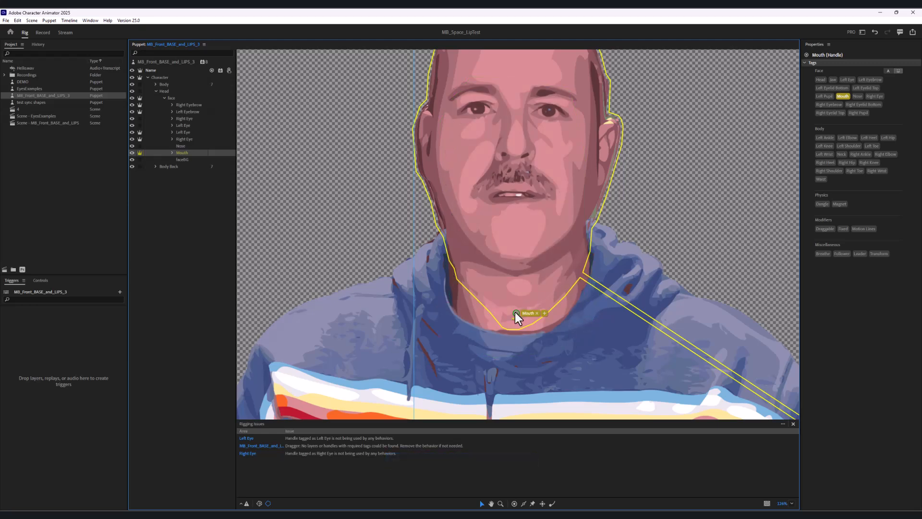
drag(514, 313, 518, 315)
Step: Check the tags of the Neutral, Smile, Surprised, M and Aa layers inside the Mouth group, then collapse the group
click(170, 152)
click(190, 161)
click(191, 165)
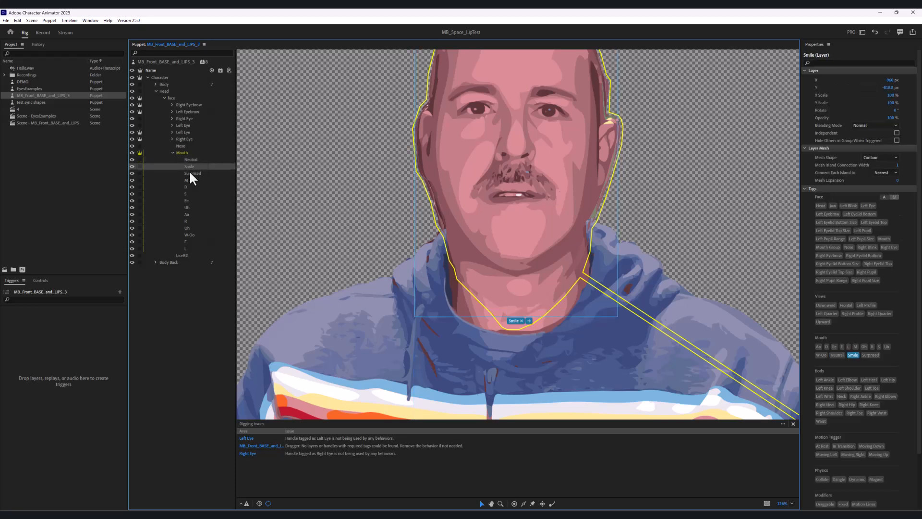
click(188, 172)
click(187, 180)
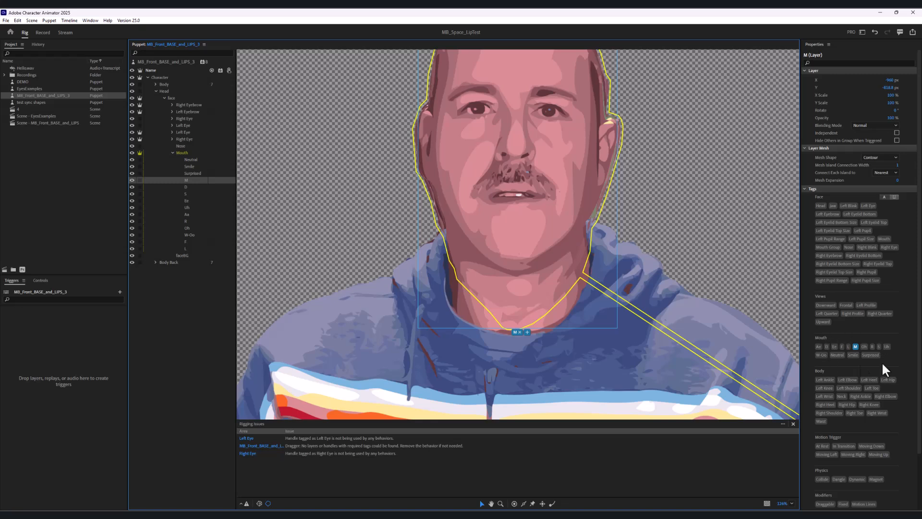
click(186, 214)
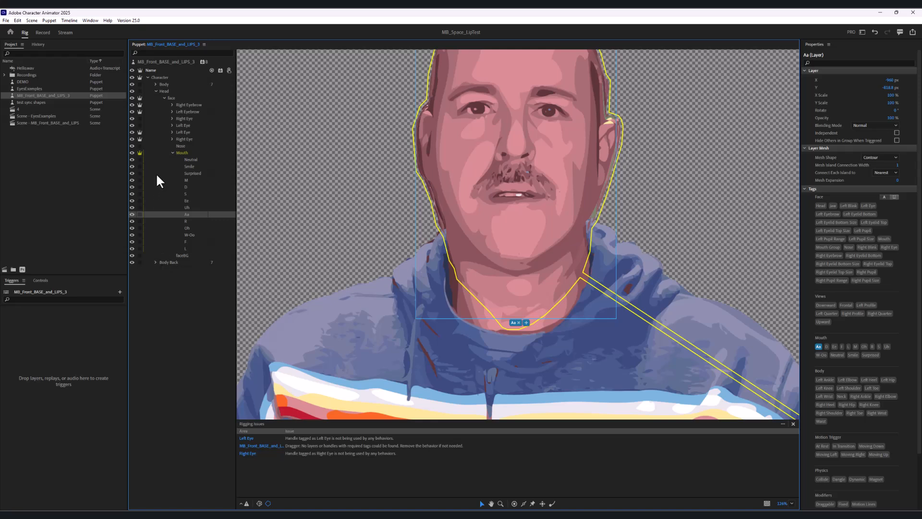
click(171, 150)
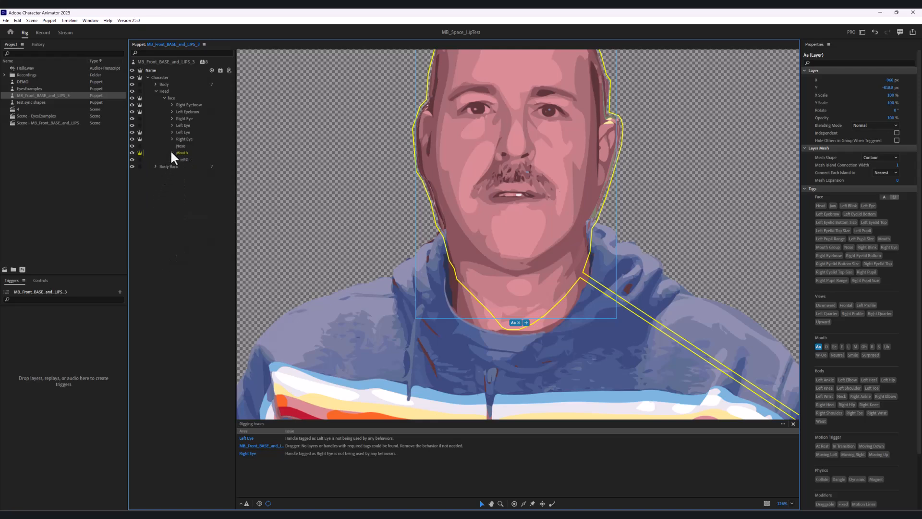
Step: Switch from rigging to the Record workspace to show the puppet's scene
click(42, 33)
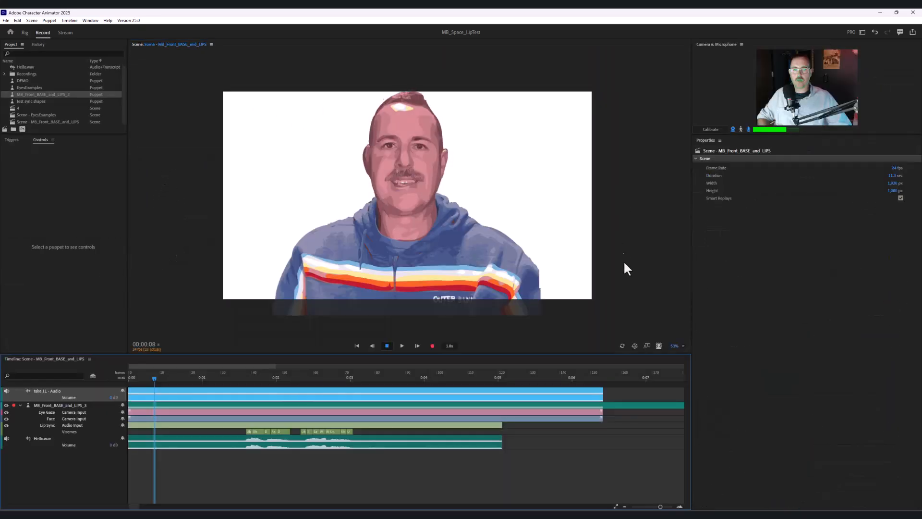